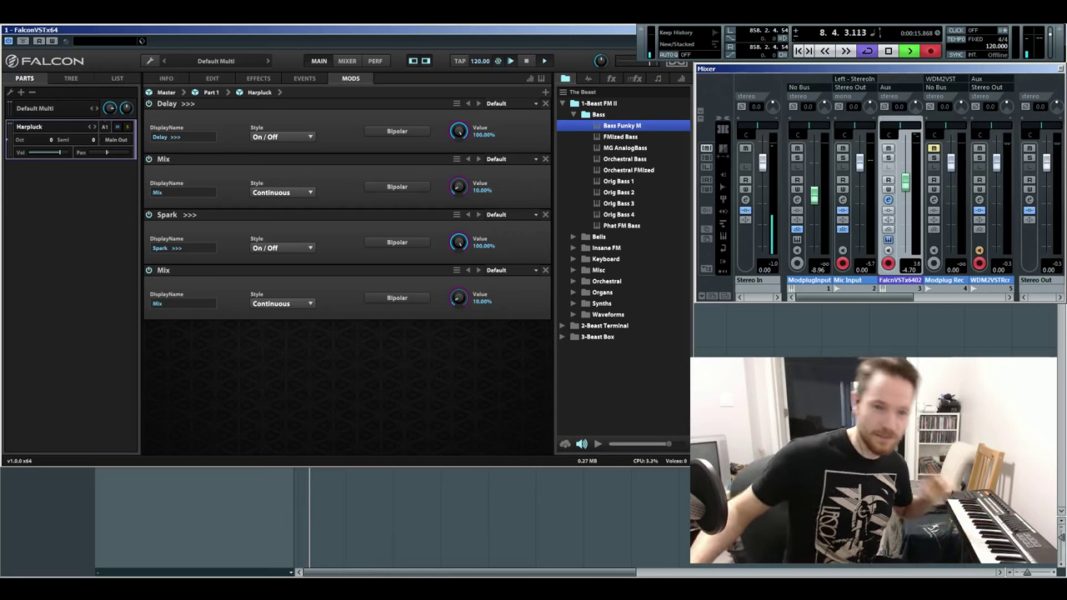
{"action": "double_click", "coordinate": [51, 127]}
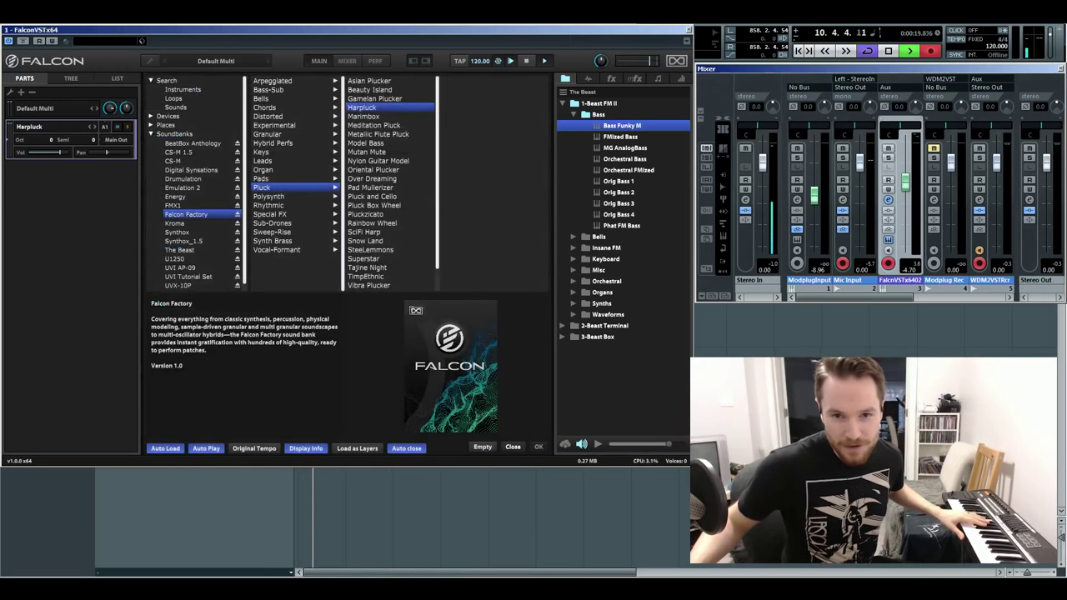
{"action": "key", "text": "Escape"}
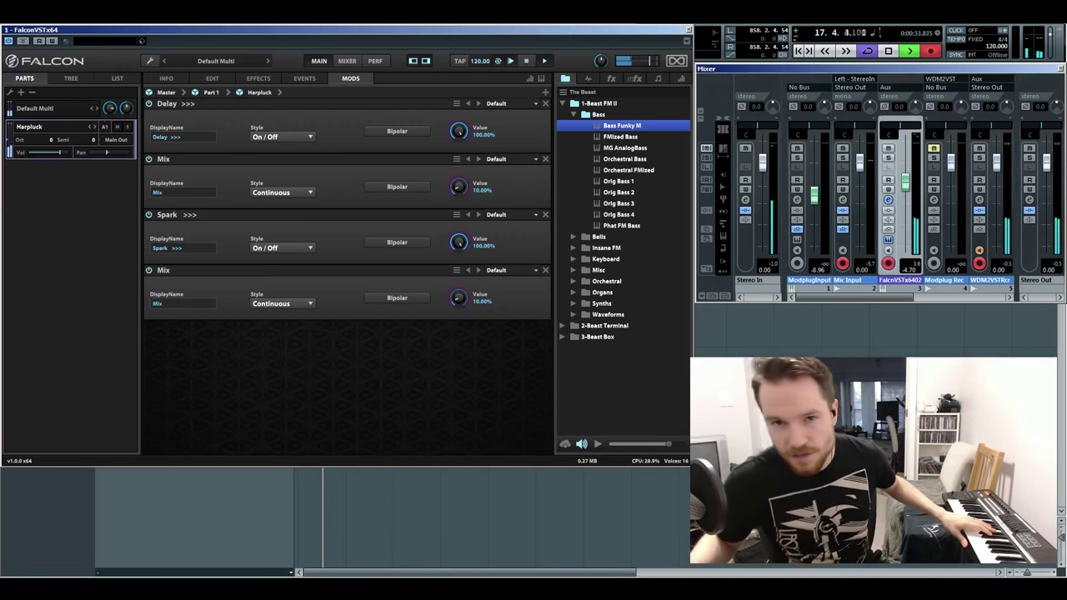
Open the Pluck oscillator of Harpluck's Keygroup 1 for editing and adjust the Noise level in its excitation mixer.
{"action": "left_click", "coordinate": [70, 78]}
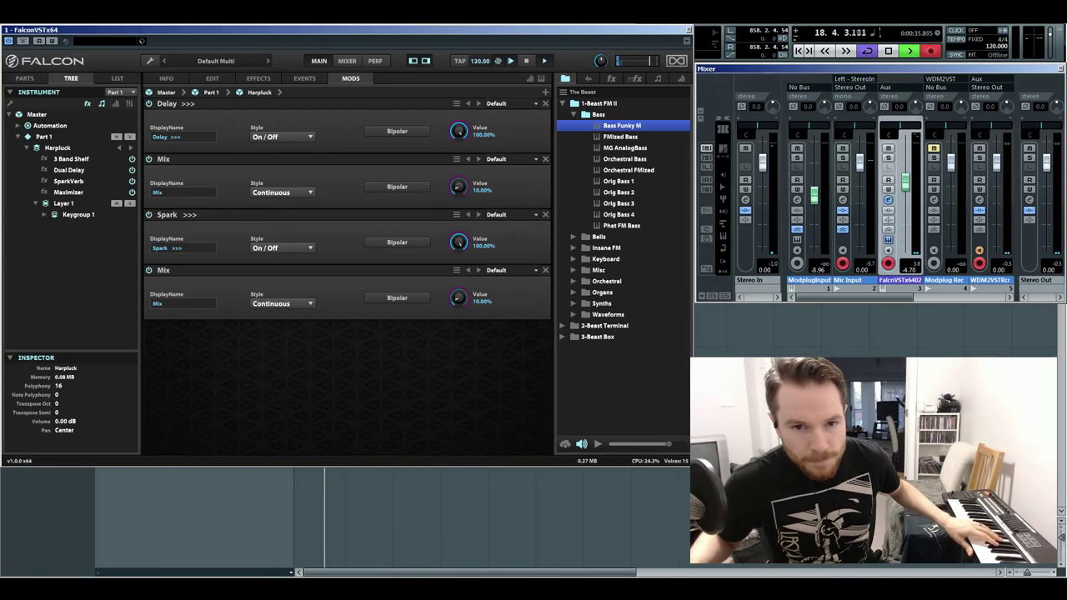
{"action": "left_click", "coordinate": [69, 192]}
{"action": "left_click", "coordinate": [78, 214]}
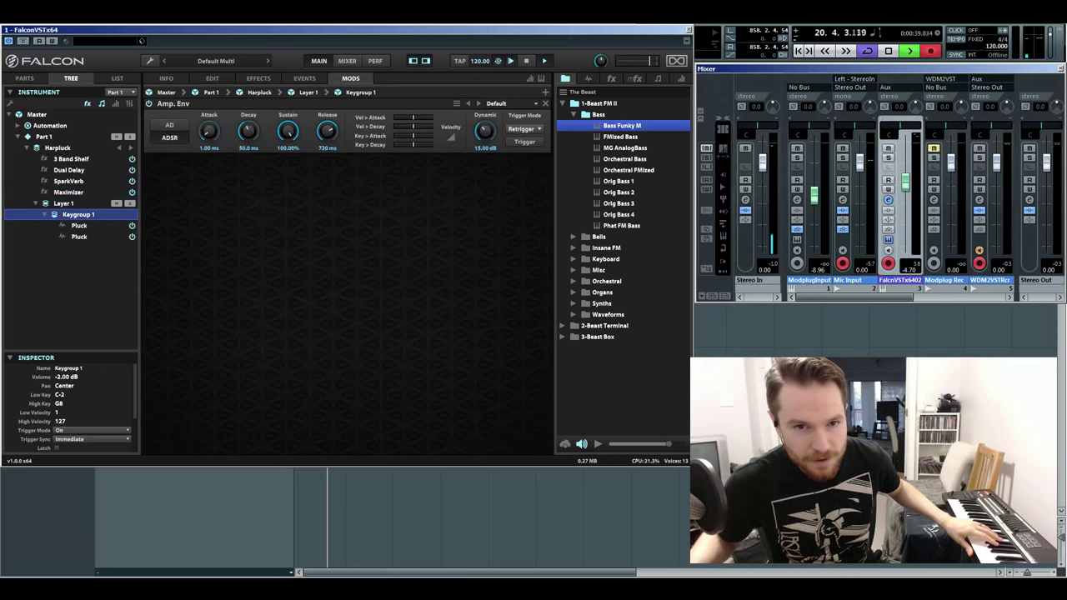
{"action": "left_click", "coordinate": [211, 79]}
{"action": "scroll", "coordinate": [347, 217], "scroll_direction": "down", "scroll_amount": 3}
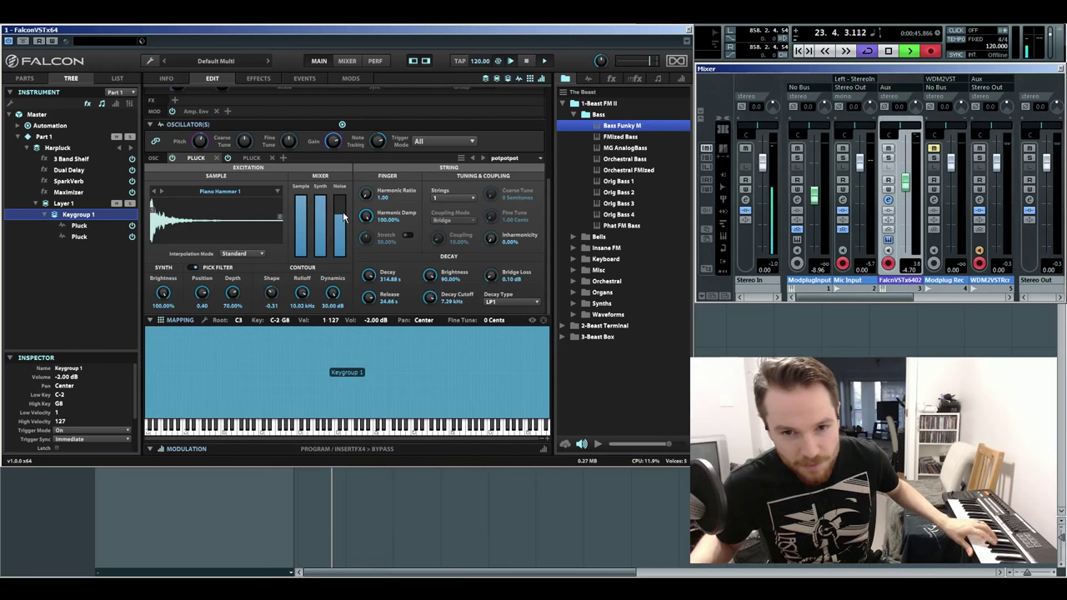
{"action": "mouse_move", "coordinate": [343, 211]}
{"action": "left_mouse_down"}
{"action": "mouse_move", "coordinate": [342, 223]}
{"action": "mouse_move", "coordinate": [343, 190]}
{"action": "mouse_move", "coordinate": [342, 257]}
{"action": "mouse_move", "coordinate": [342, 215]}
{"action": "left_mouse_up"}
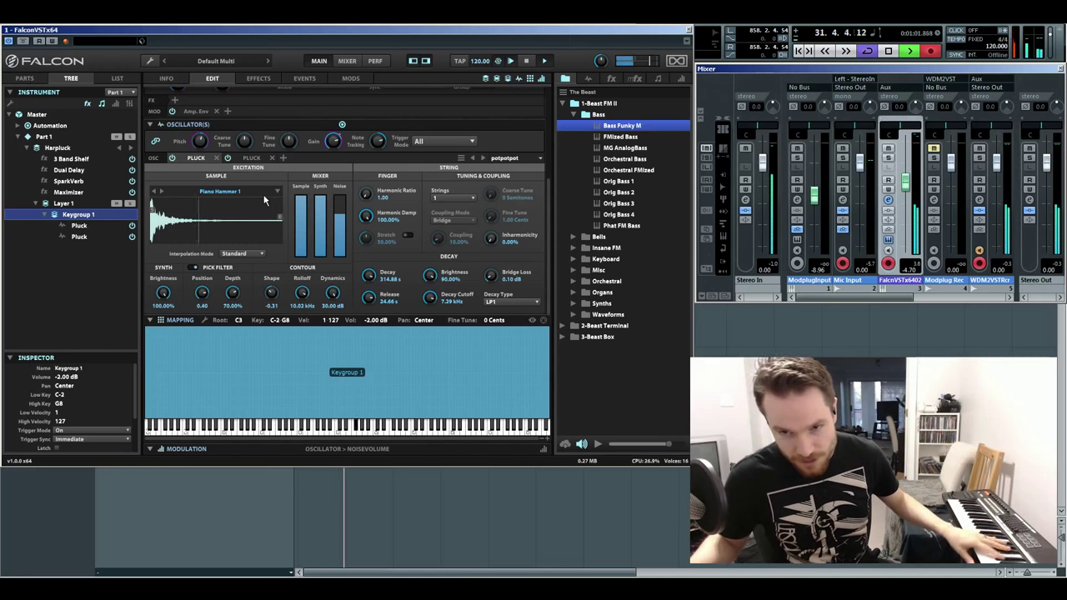
Load the Ethereal Walls program from the Granular category of the Falcon Factory soundbank.
{"action": "left_click", "coordinate": [34, 80]}
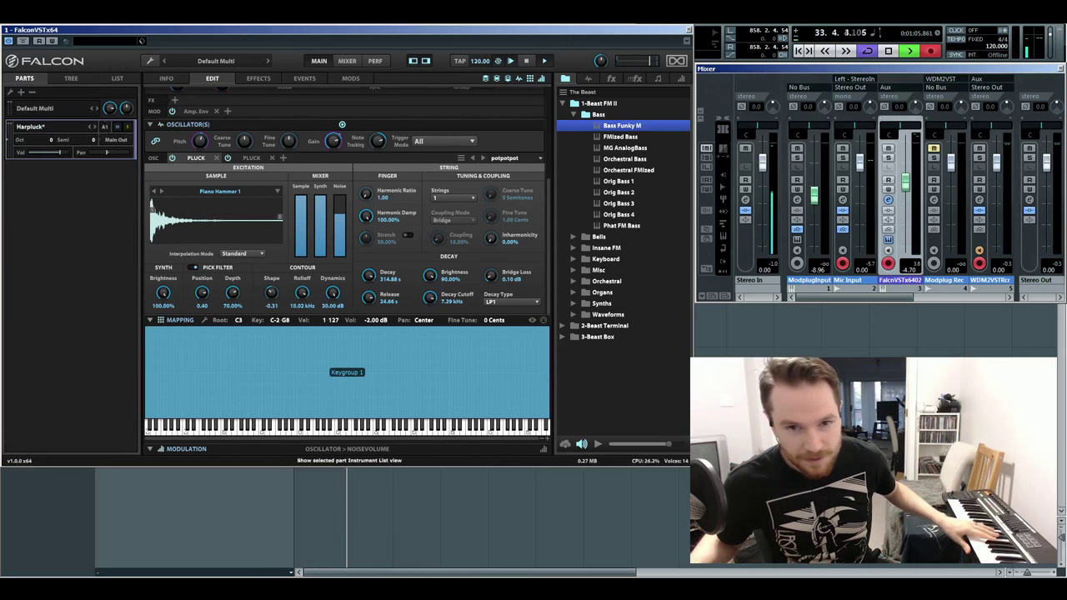
{"action": "double_click", "coordinate": [52, 126]}
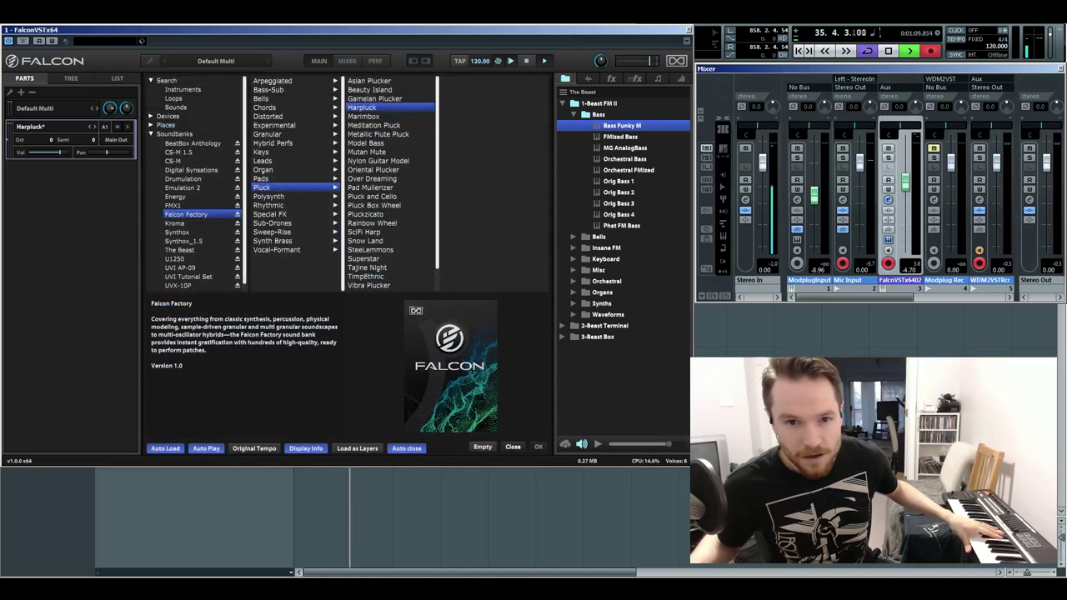
{"action": "left_click", "coordinate": [267, 134]}
{"action": "left_click", "coordinate": [371, 107]}
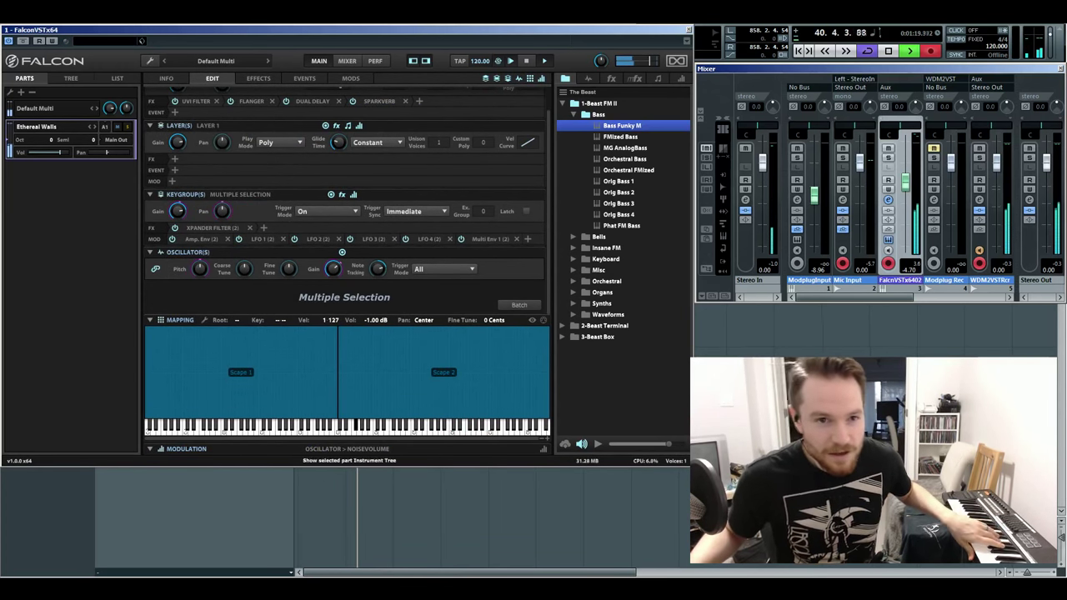
Examine the IRCAM Multi Granular oscillators, Xpander Filters and modulators of keygroups Scape 1 and Scape 2 in the program's tree.
{"action": "left_click", "coordinate": [70, 77]}
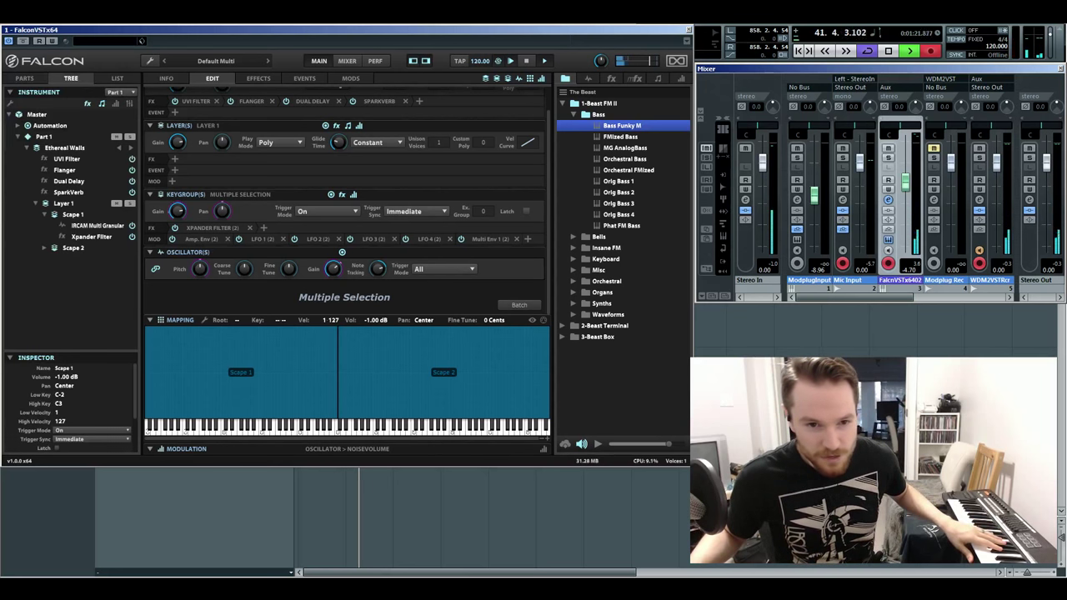
{"action": "left_click", "coordinate": [91, 237]}
{"action": "left_click", "coordinate": [96, 225]}
{"action": "scroll", "coordinate": [345, 209], "scroll_direction": "down", "scroll_amount": 2}
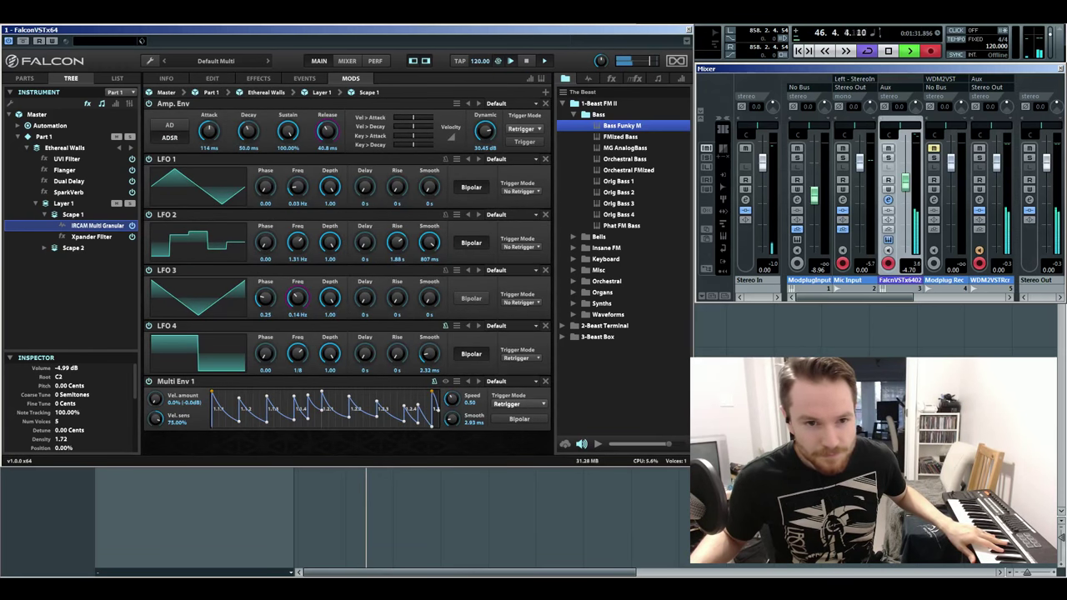
{"action": "left_click", "coordinate": [91, 237]}
{"action": "left_click", "coordinate": [97, 225]}
{"action": "left_click", "coordinate": [73, 215]}
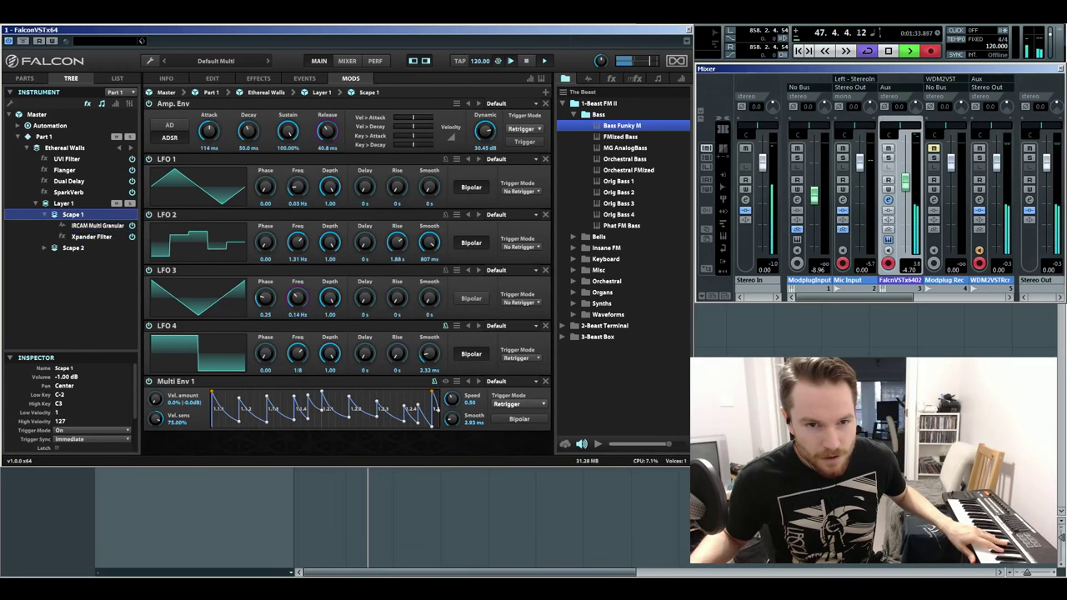
{"action": "left_click", "coordinate": [97, 225]}
{"action": "left_click", "coordinate": [92, 237]}
{"action": "left_click", "coordinate": [44, 248]}
{"action": "left_click", "coordinate": [96, 259]}
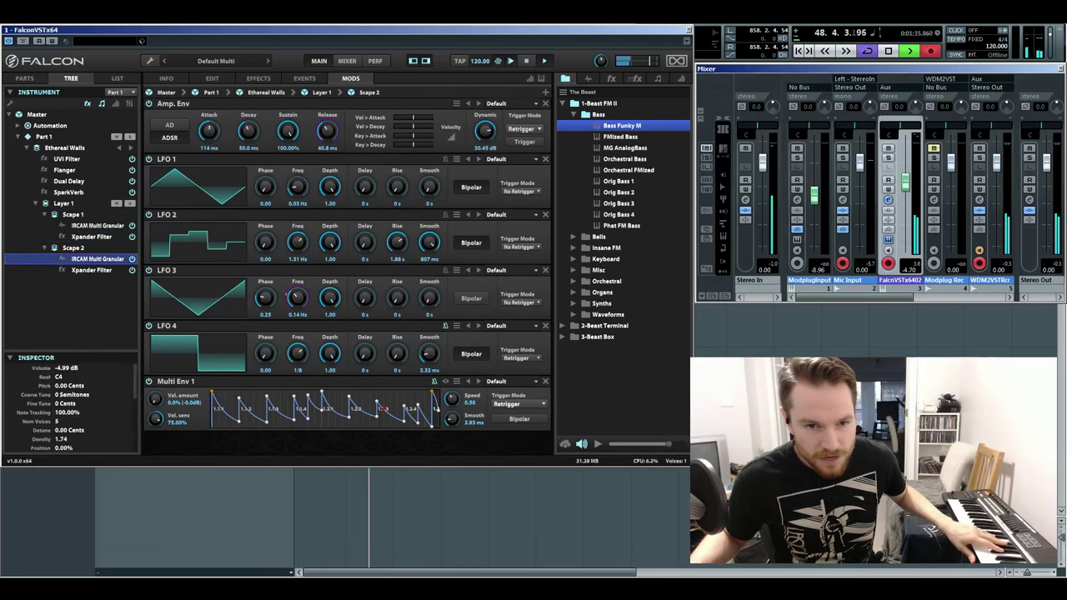
{"action": "left_click", "coordinate": [91, 270]}
{"action": "left_click", "coordinate": [97, 258]}
Review the Ethereal Walls program's macros, its effects chain, and its keygroup and oscillator settings.
{"action": "left_click", "coordinate": [266, 92]}
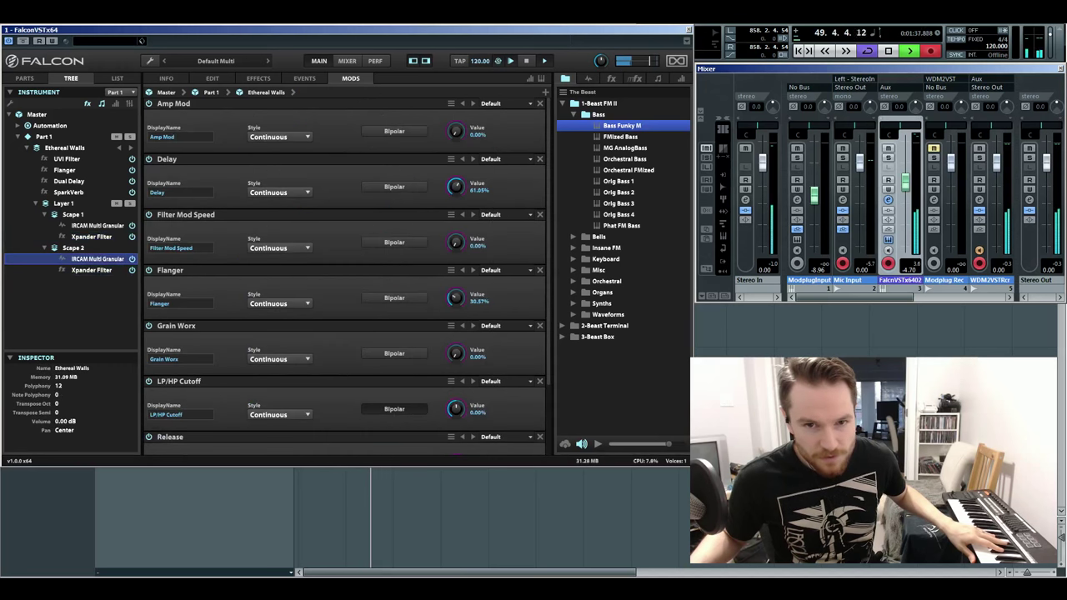
{"action": "left_click", "coordinate": [259, 79]}
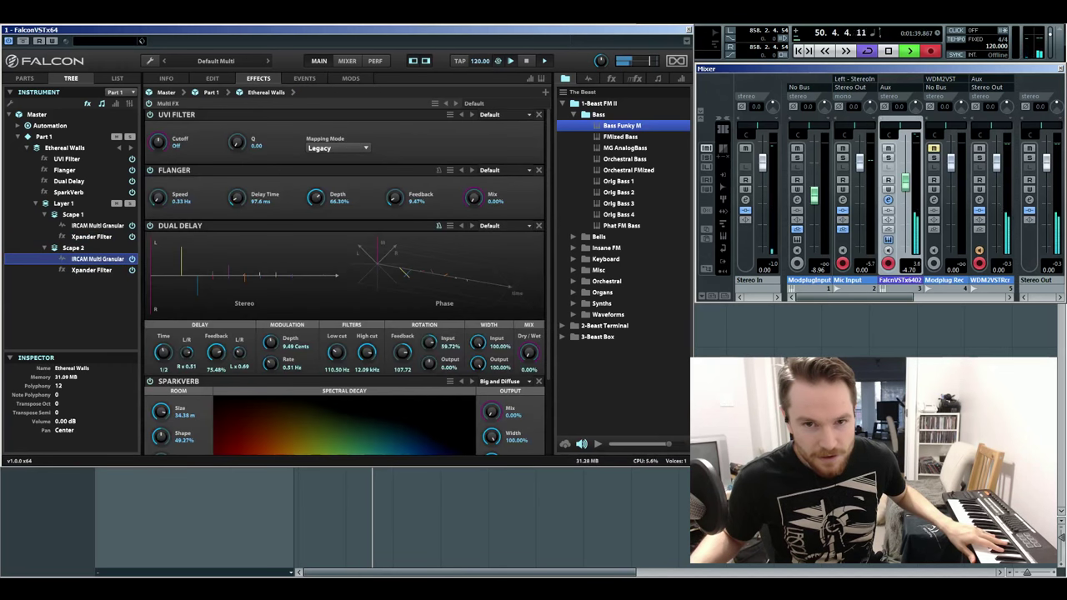
{"action": "left_click", "coordinate": [213, 79]}
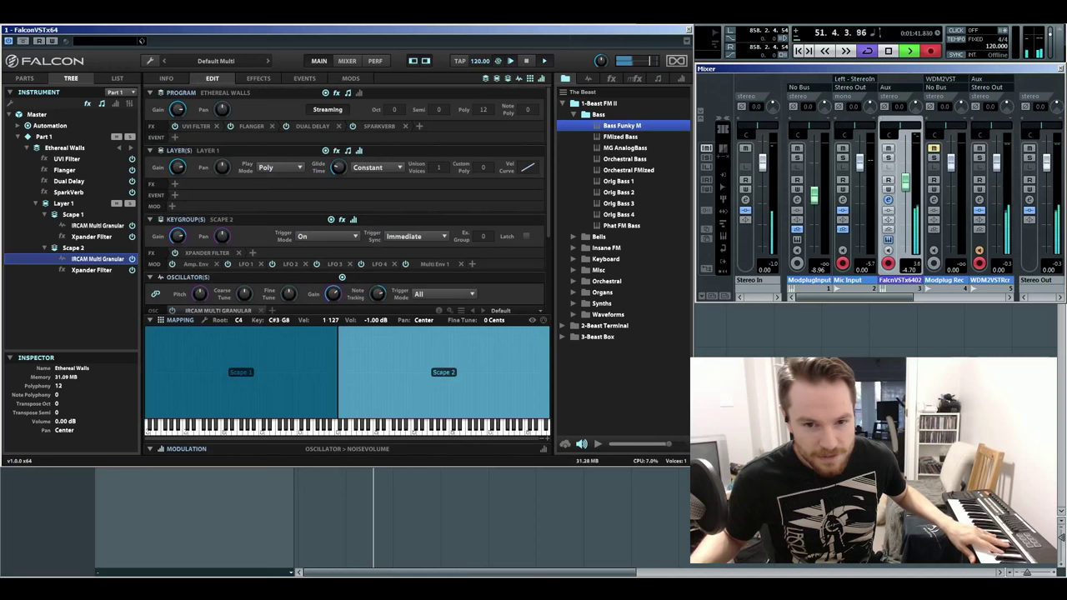
{"action": "scroll", "coordinate": [345, 200], "scroll_direction": "down", "scroll_amount": 3}
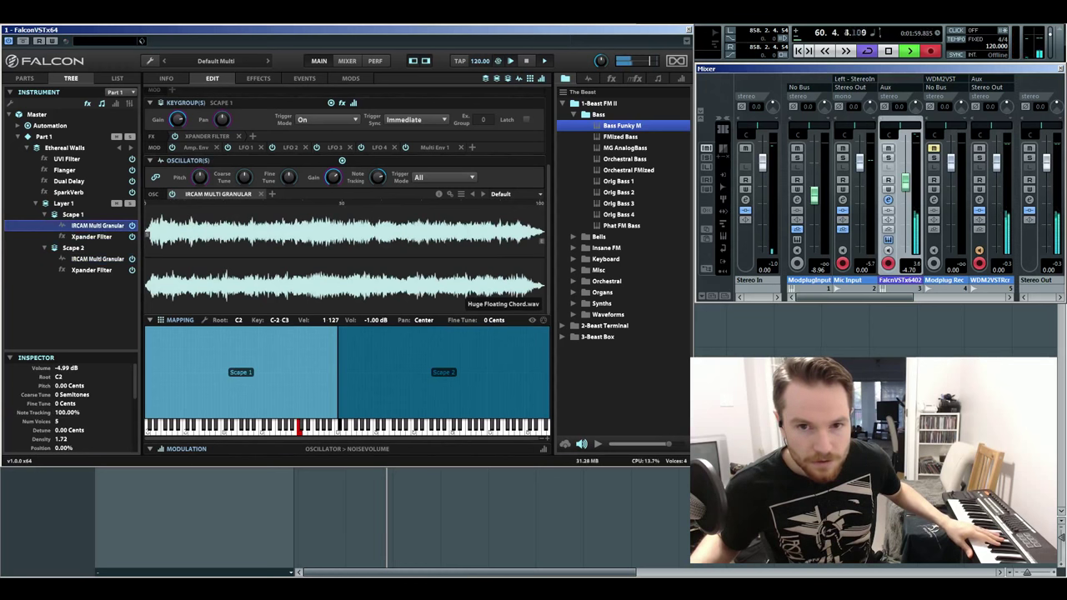
Inspect Scape 1's Multi Env 1 and other modulators, as well as the program's event processors.
{"action": "left_click", "coordinate": [434, 146]}
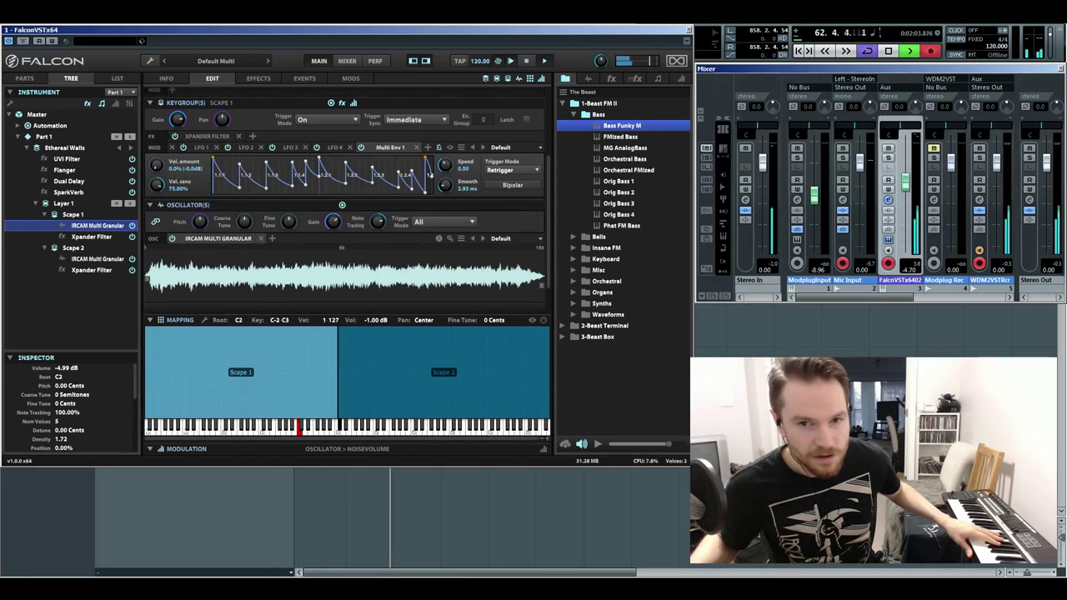
{"action": "left_click", "coordinate": [350, 77]}
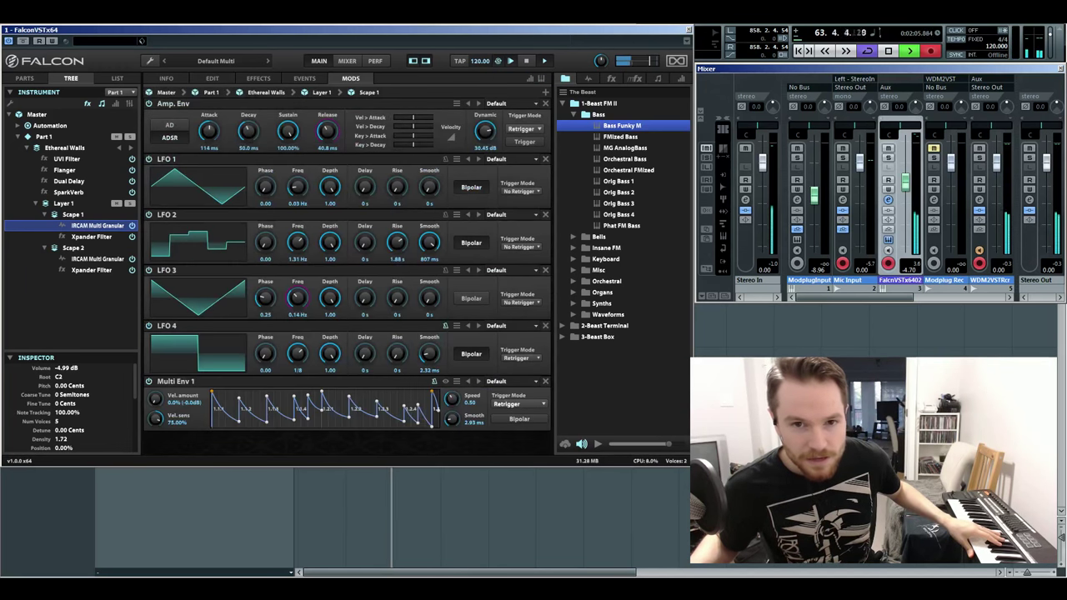
{"action": "left_click", "coordinate": [304, 78]}
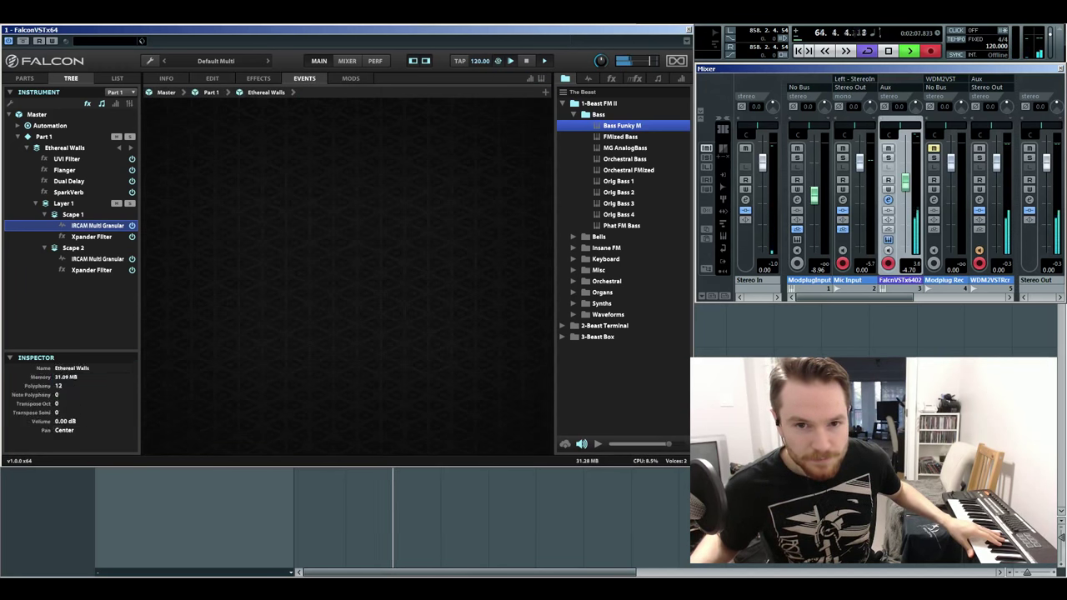
{"action": "left_click", "coordinate": [73, 214]}
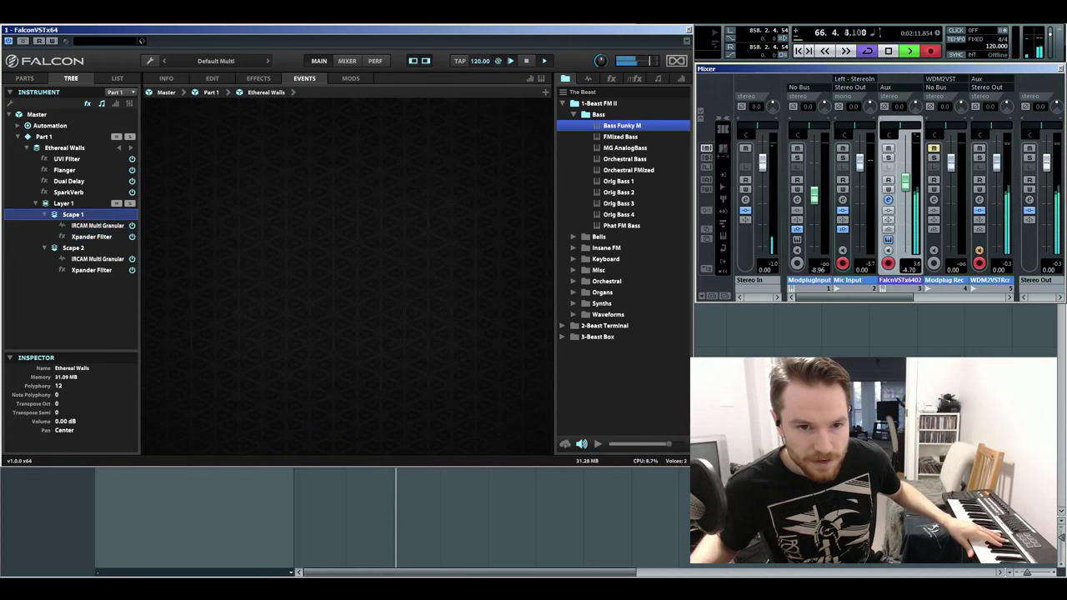
{"action": "left_click", "coordinate": [64, 203]}
Assign the Amp Mod macro of Ethereal Walls to a hardware controller using MIDI Learn and look through the remaining macros.
{"action": "left_click", "coordinate": [64, 148]}
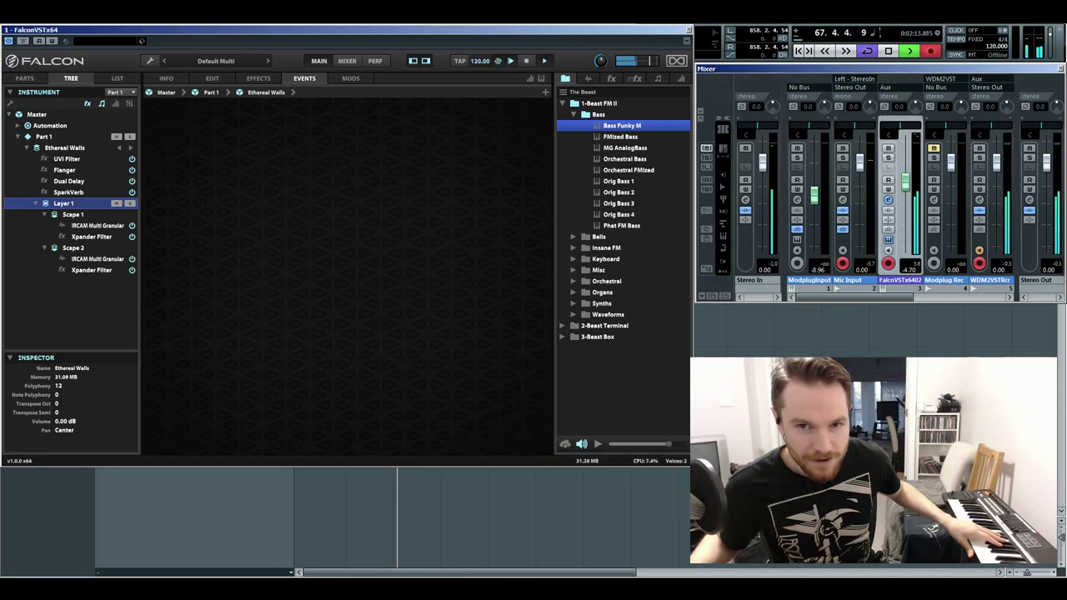
{"action": "left_click", "coordinate": [350, 78]}
{"action": "right_click", "coordinate": [456, 131]}
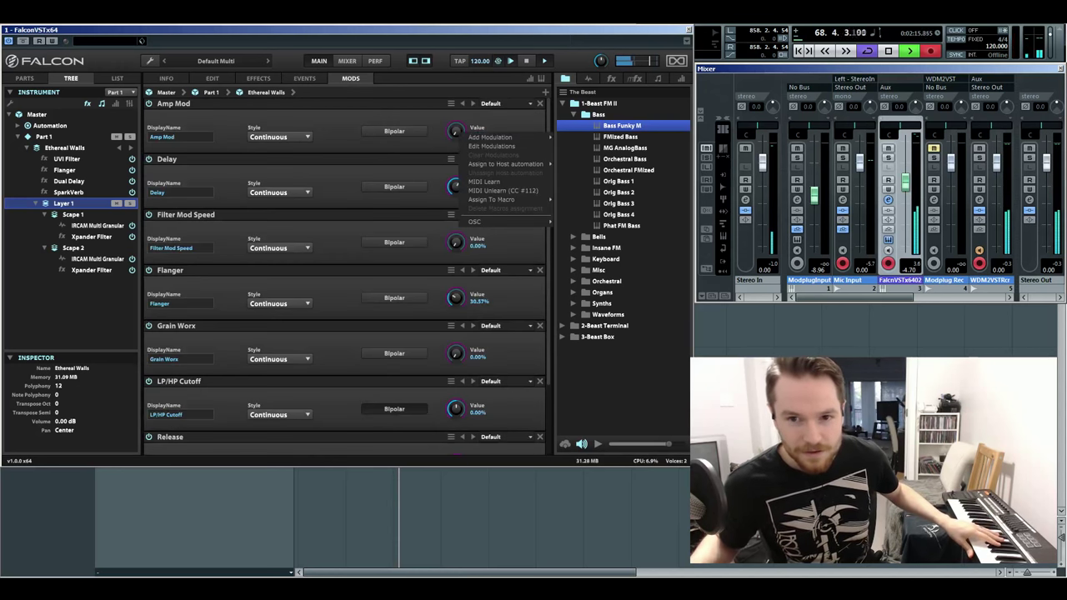
{"action": "left_click", "coordinate": [484, 182]}
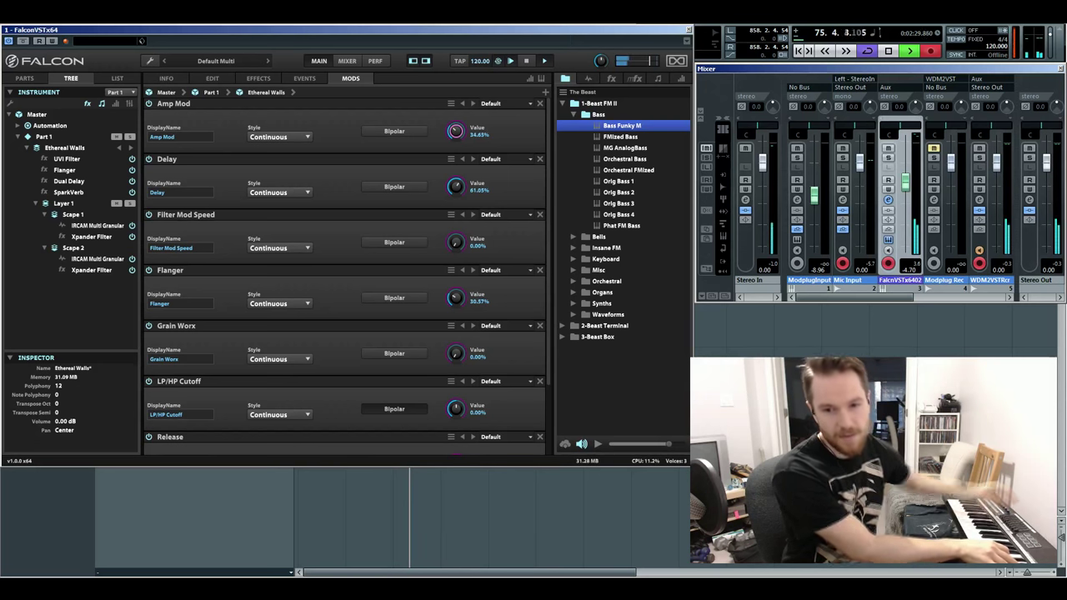
{"action": "scroll", "coordinate": [344, 276], "scroll_direction": "down", "scroll_amount": 2}
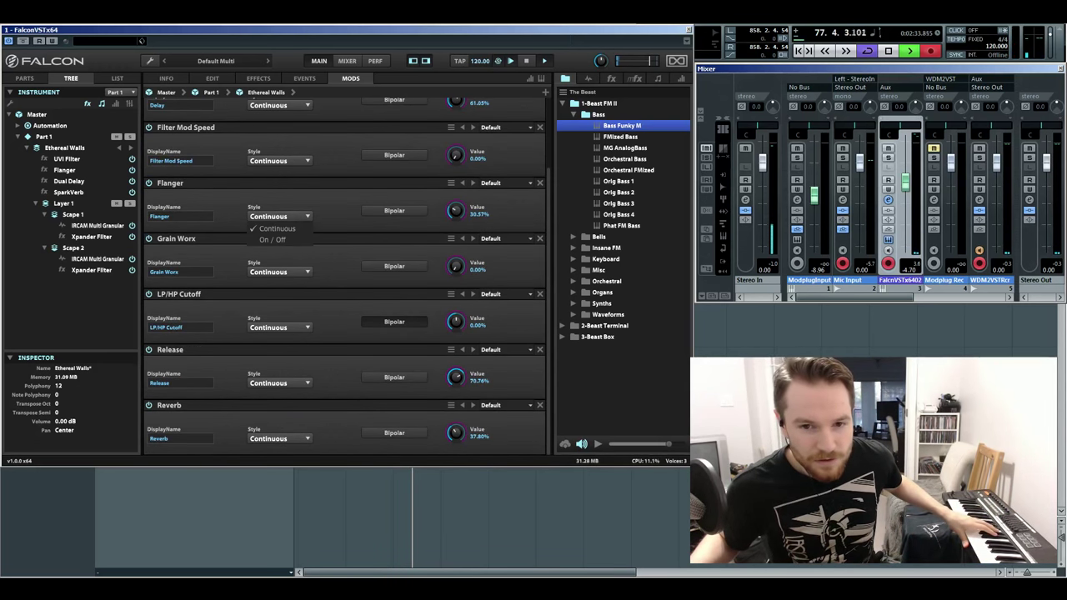
{"action": "scroll", "coordinate": [344, 276], "scroll_direction": "up", "scroll_amount": 2}
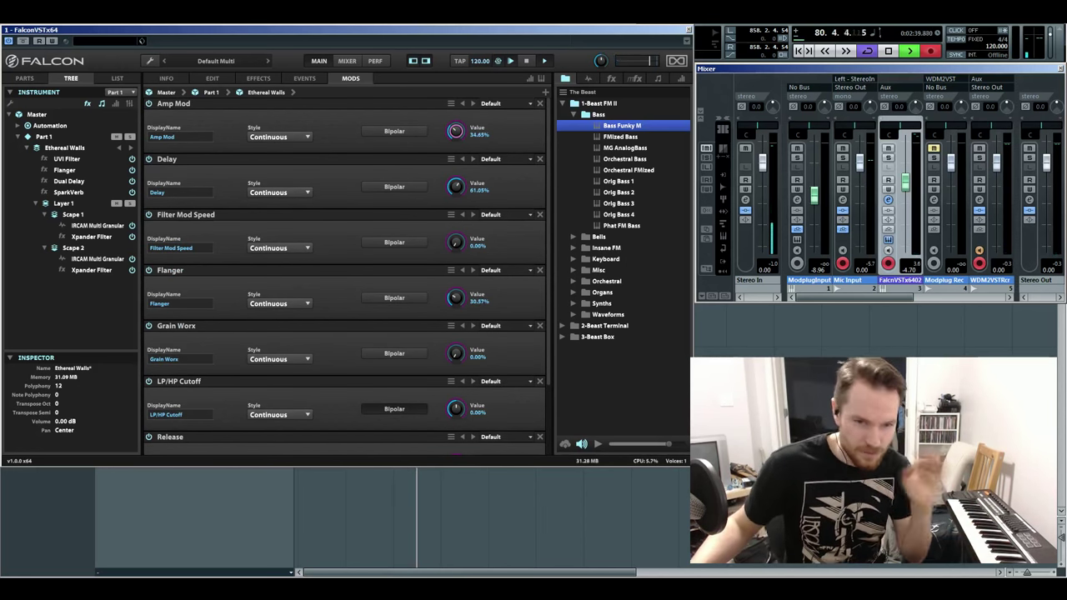
Load the Bouncing Brass program from the Synth Brass category of the Falcon Factory soundbank.
{"action": "left_click", "coordinate": [64, 148]}
{"action": "left_click", "coordinate": [24, 78]}
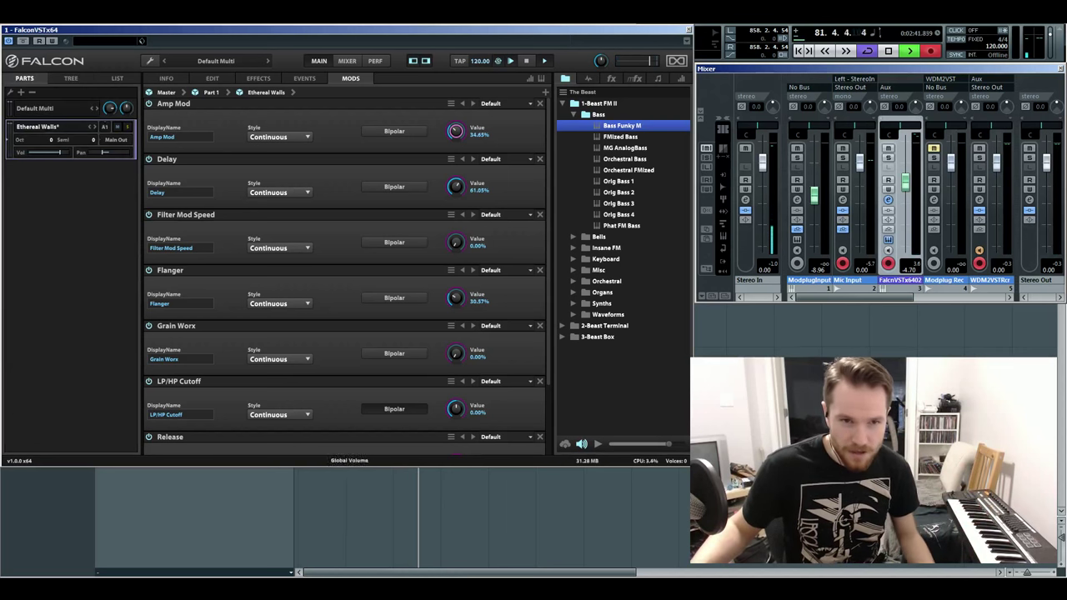
{"action": "double_click", "coordinate": [50, 127]}
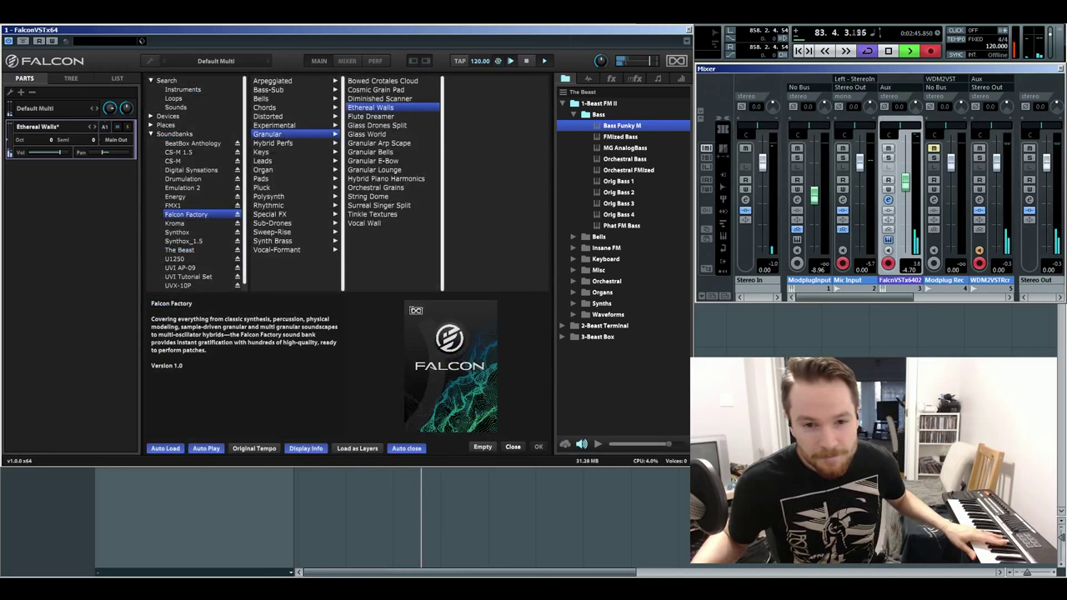
{"action": "left_click", "coordinate": [272, 241]}
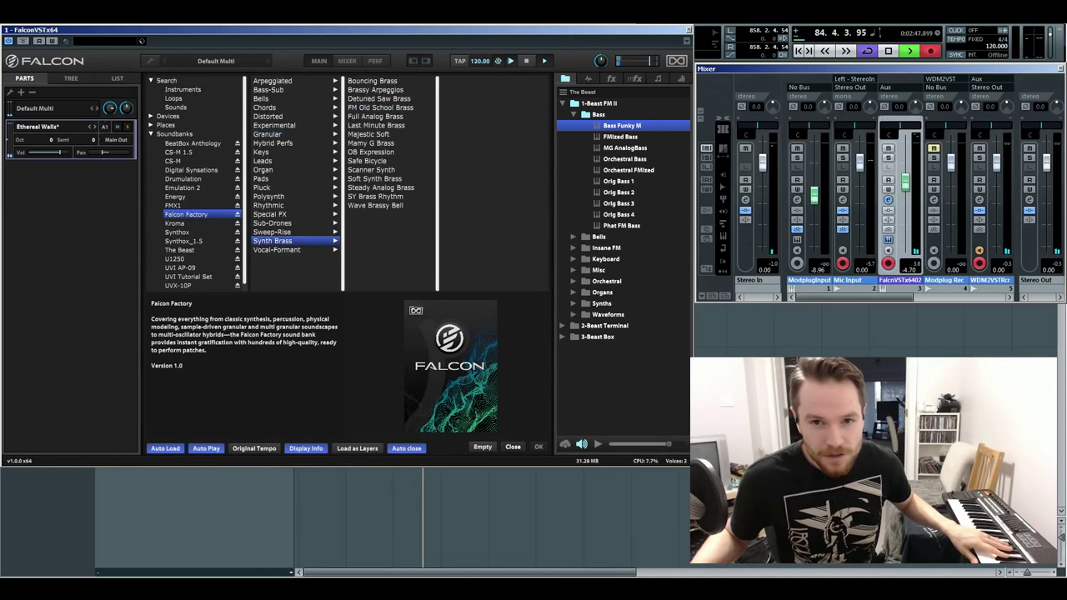
{"action": "double_click", "coordinate": [373, 81]}
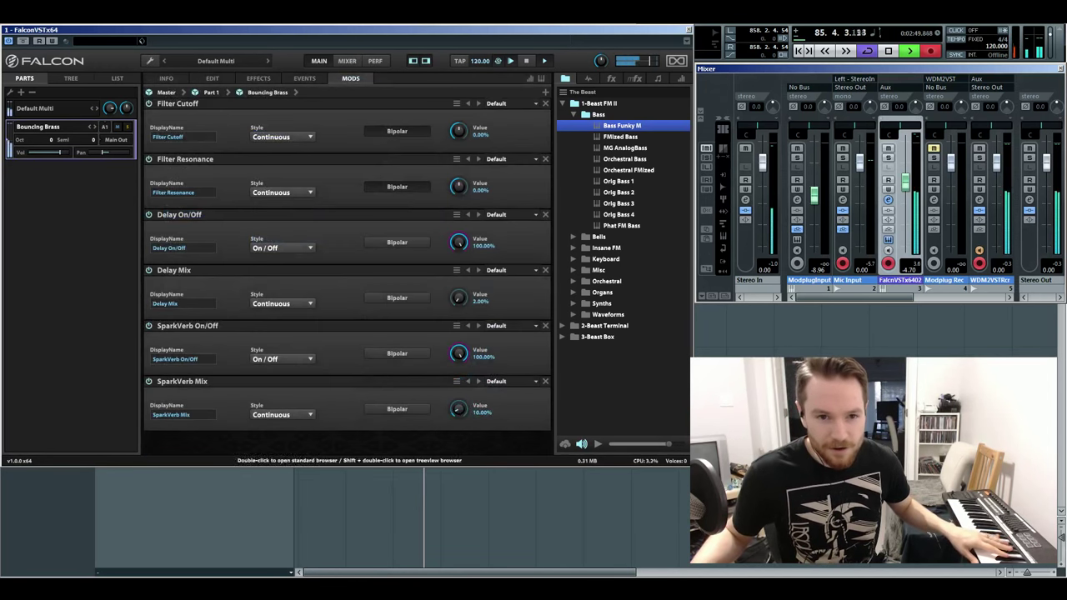
Step through the following Synth Brass programs one by one, auditioning them up to Mamy G Brass.
{"action": "left_click", "coordinate": [95, 127]}
{"action": "left_click", "coordinate": [95, 127]}
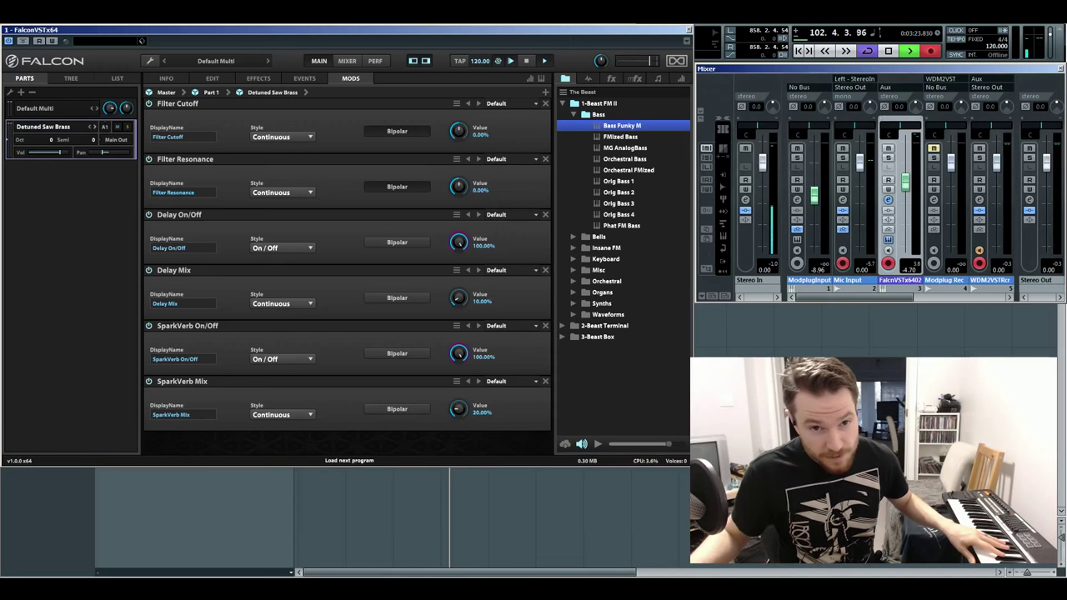
{"action": "left_click", "coordinate": [97, 126]}
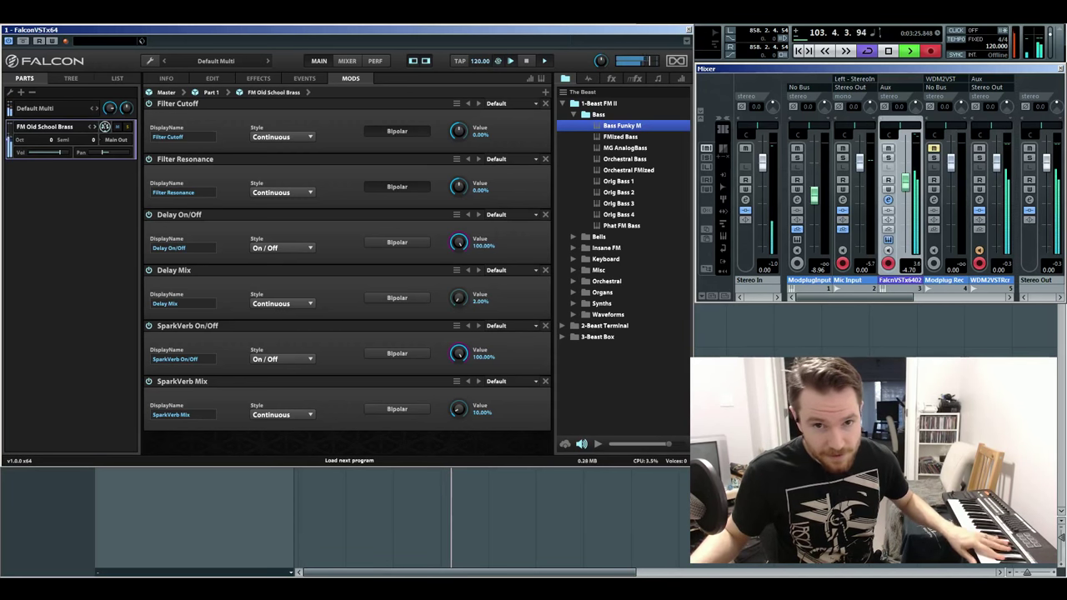
{"action": "left_click", "coordinate": [97, 125]}
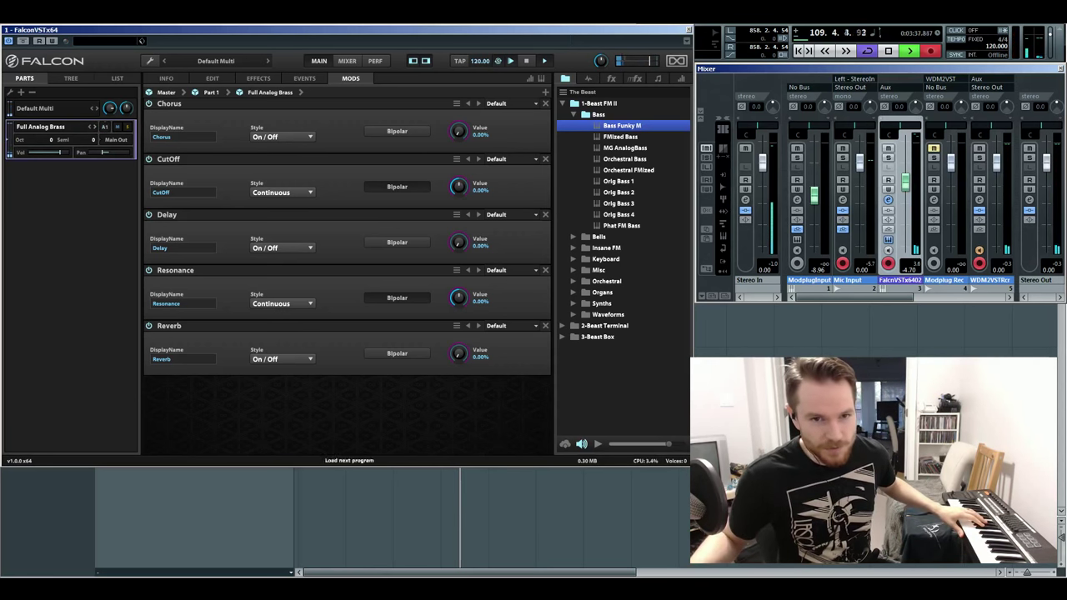
{"action": "left_click", "coordinate": [95, 126]}
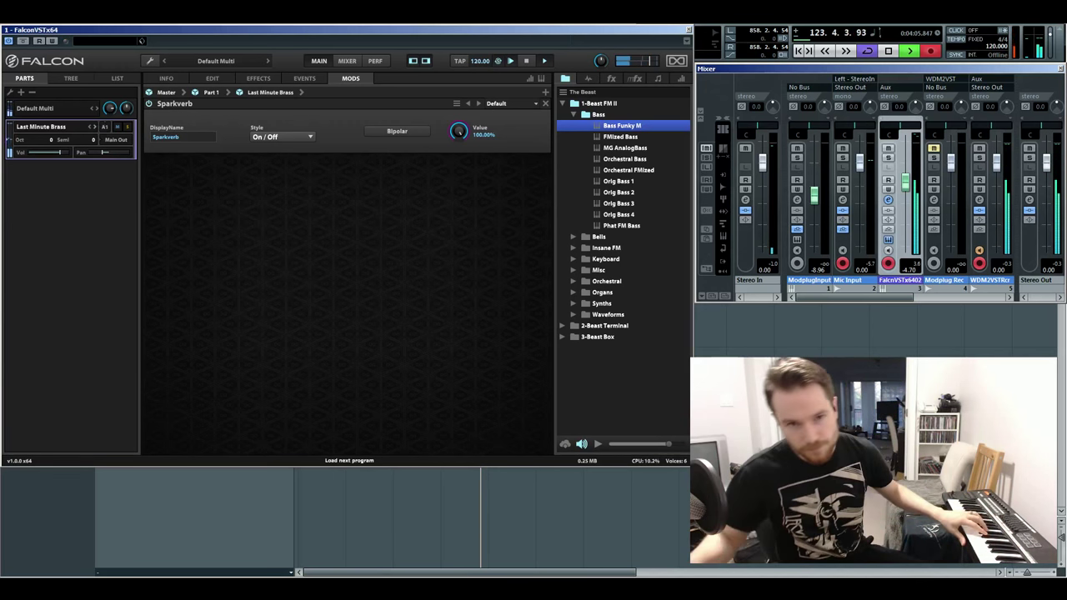
{"action": "left_click", "coordinate": [96, 126]}
{"action": "left_click", "coordinate": [96, 126]}
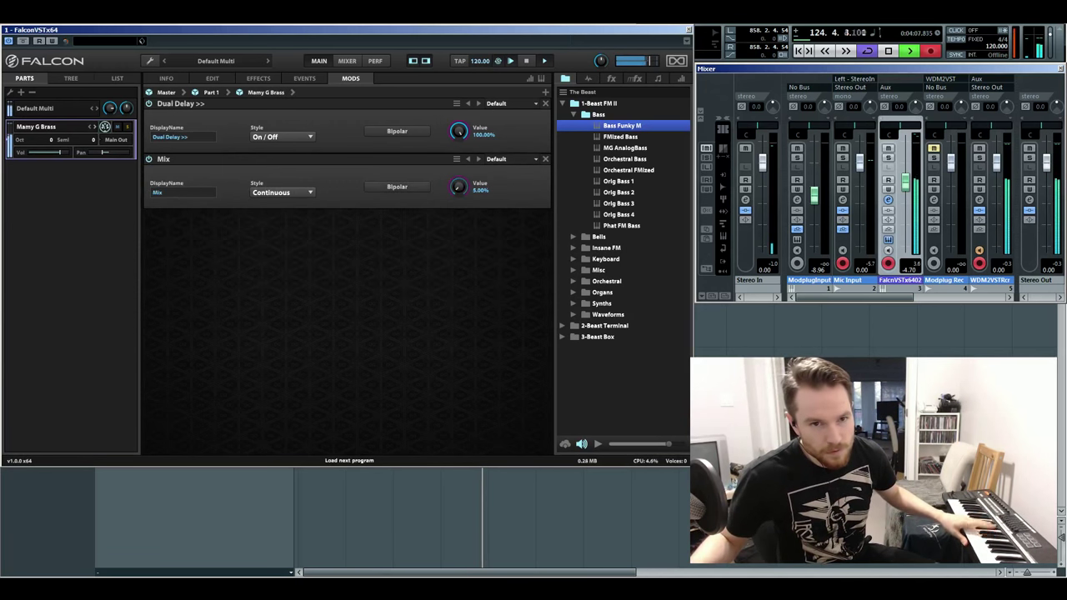
Continue through the Synth Brass programs one at a time, auditioning OB Expression, Safe Bicycle and Scanner Synth.
{"action": "left_click", "coordinate": [96, 127]}
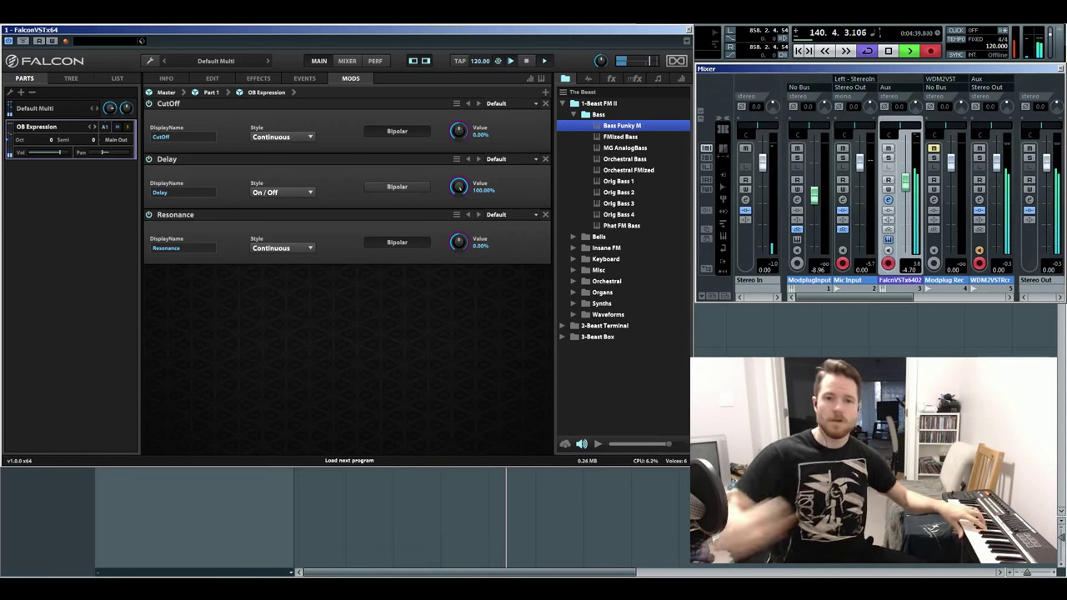
{"action": "left_click", "coordinate": [95, 127]}
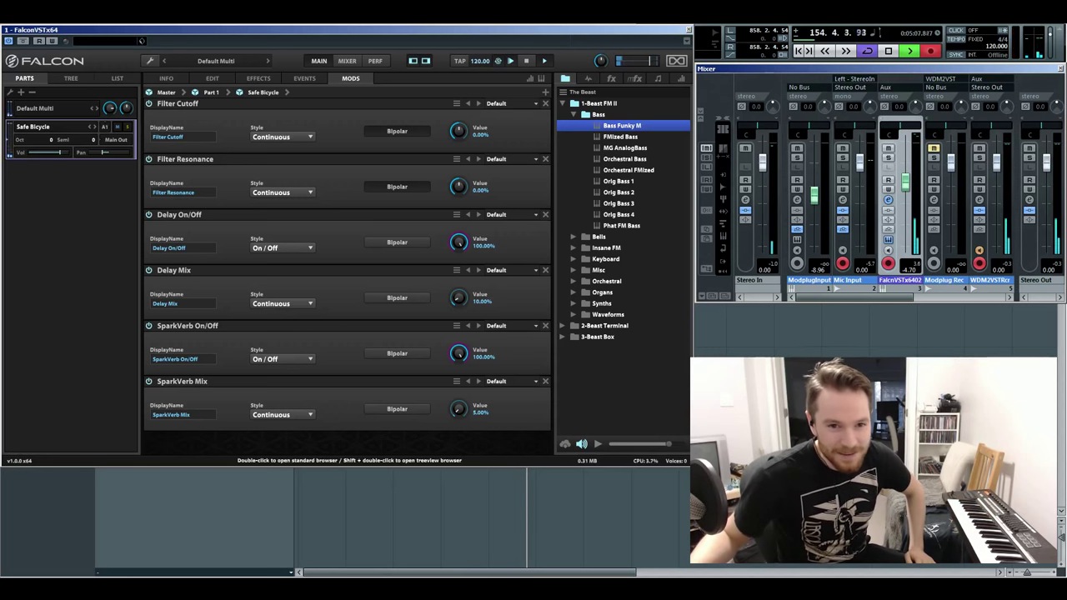
{"action": "left_click", "coordinate": [95, 127]}
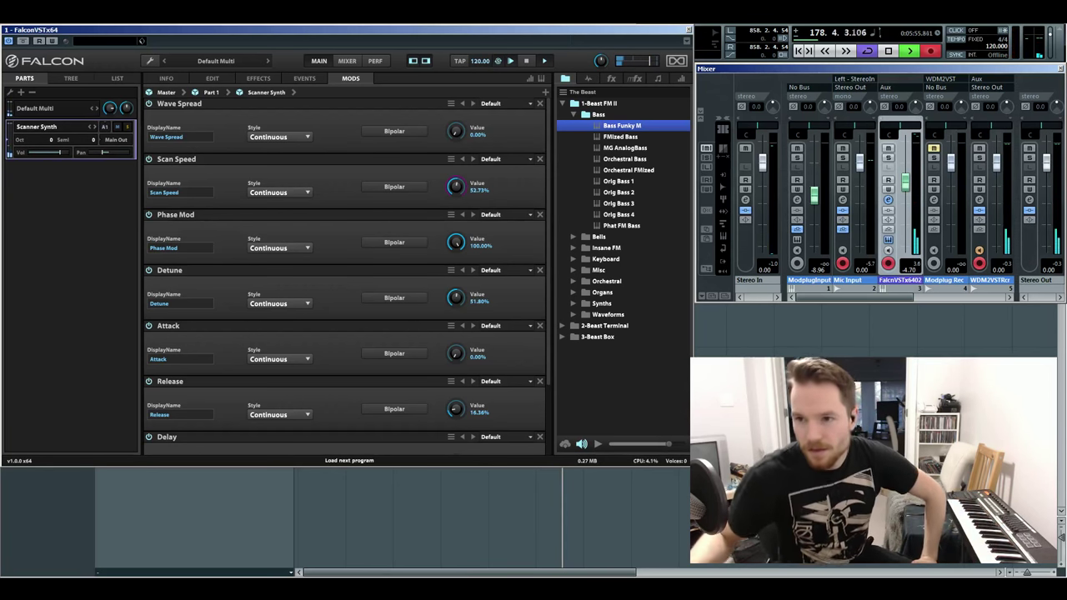
Load Bowed Cymbals RR from Falcon Factory's Sub-Drones category and step on to Granular Cave and Orbit Drones Split, auditioning each.
{"action": "left_click", "coordinate": [36, 127]}
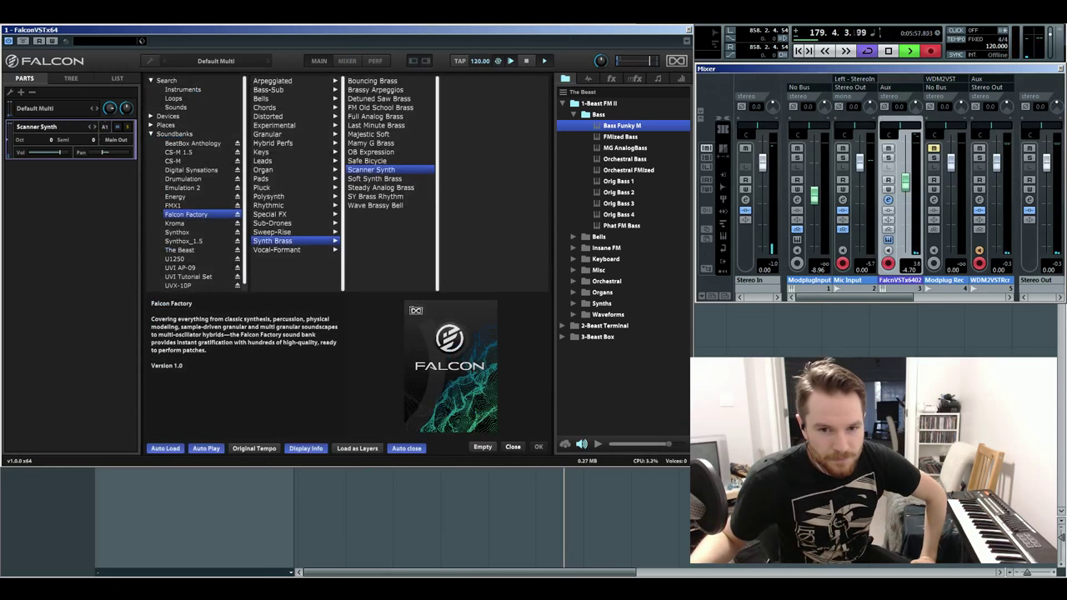
{"action": "left_click", "coordinate": [271, 222]}
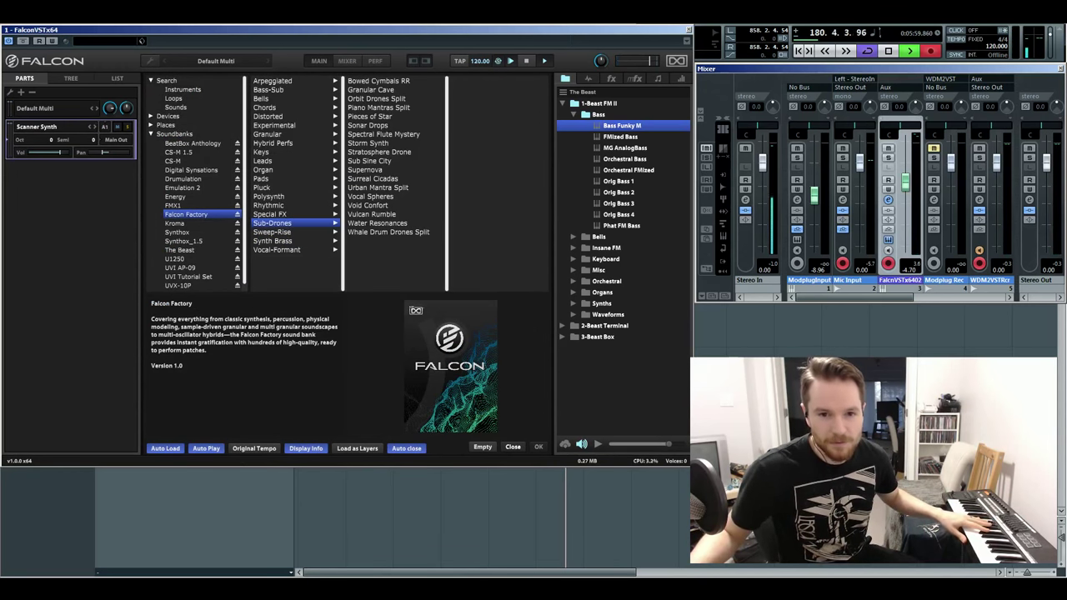
{"action": "key", "text": "Right"}
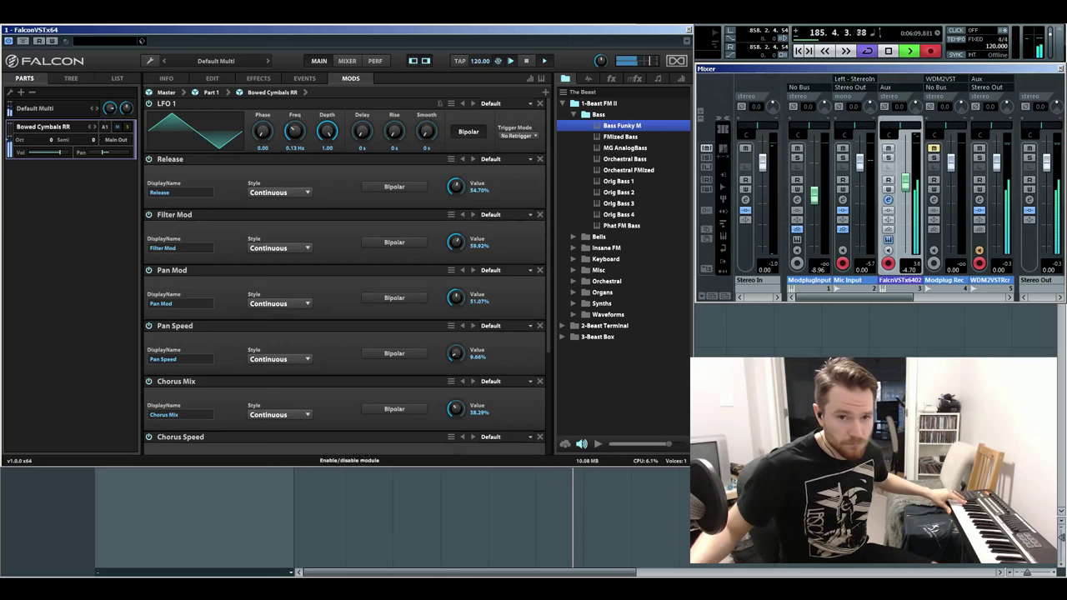
{"action": "left_click", "coordinate": [95, 127]}
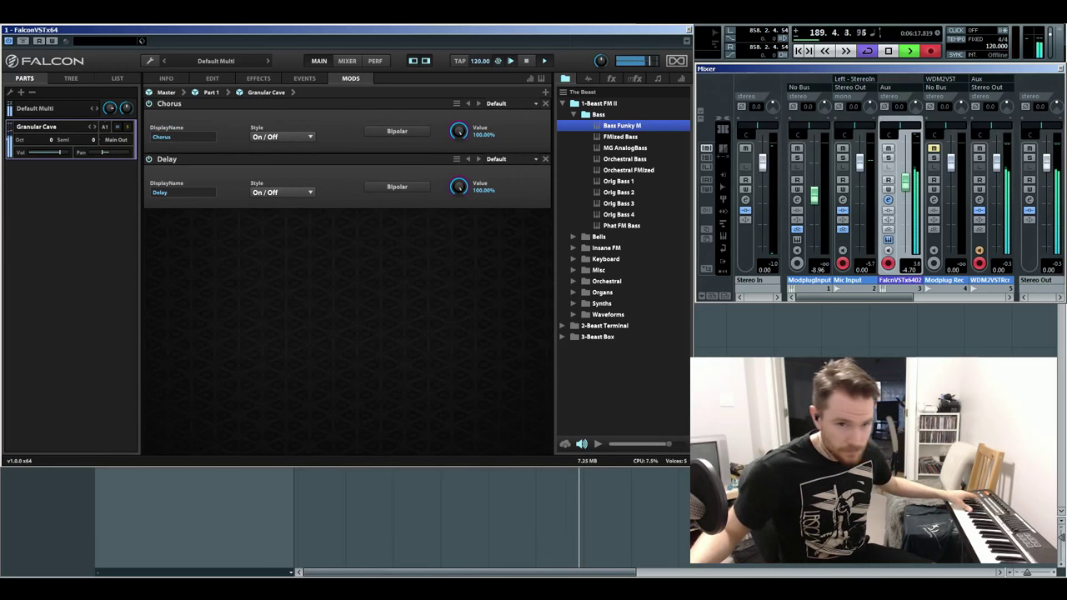
{"action": "left_click", "coordinate": [92, 126]}
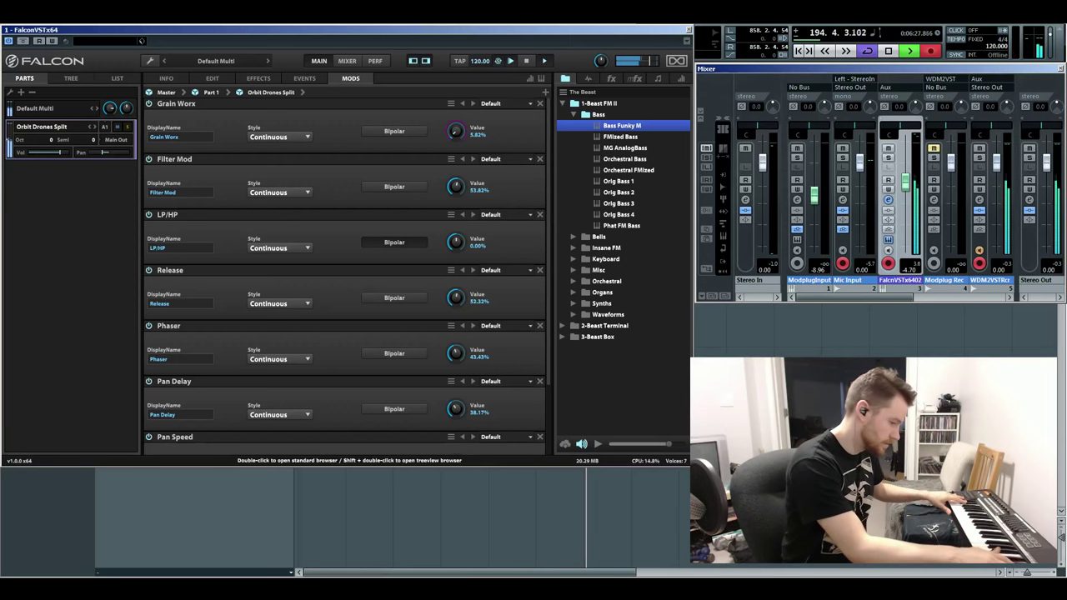
Load Beauty is Simple 1 from the Pads category of Falcon Factory and audition it and Beauty is Simple 2.
{"action": "double_click", "coordinate": [52, 127]}
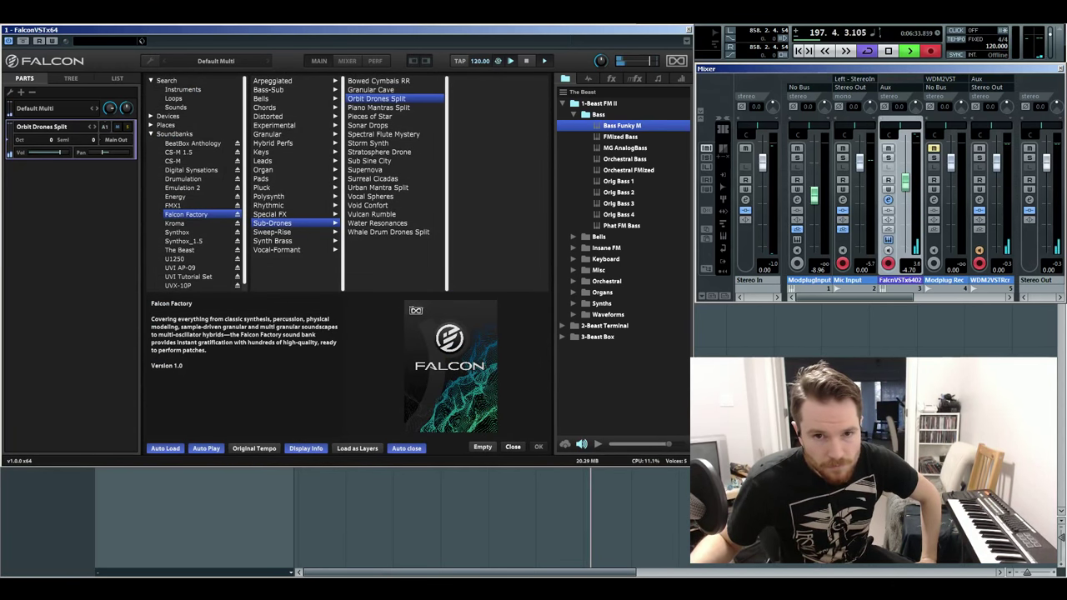
{"action": "left_click", "coordinate": [260, 178]}
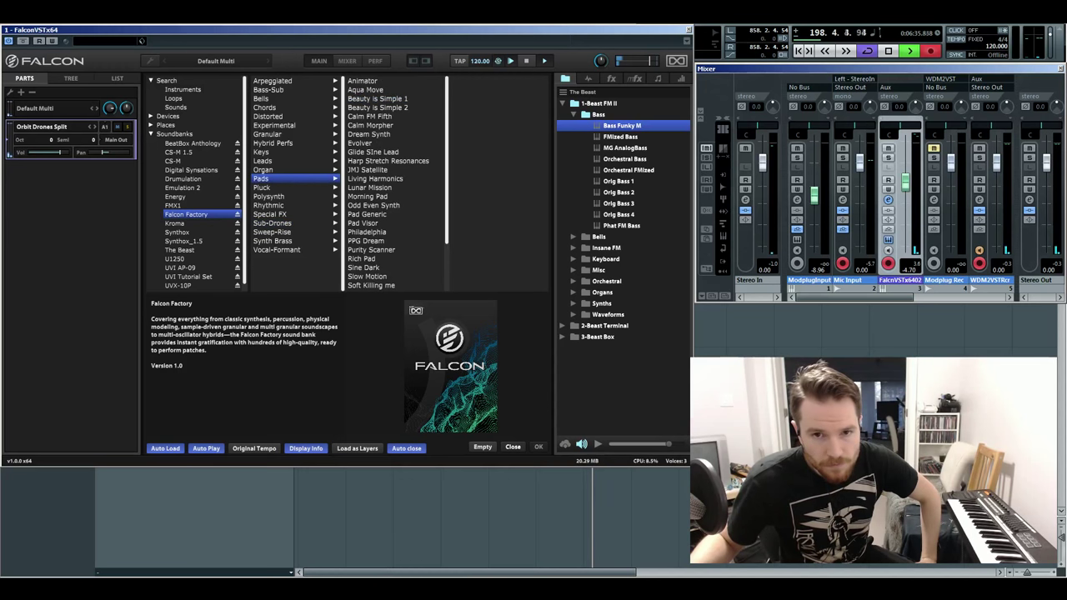
{"action": "left_click", "coordinate": [377, 99]}
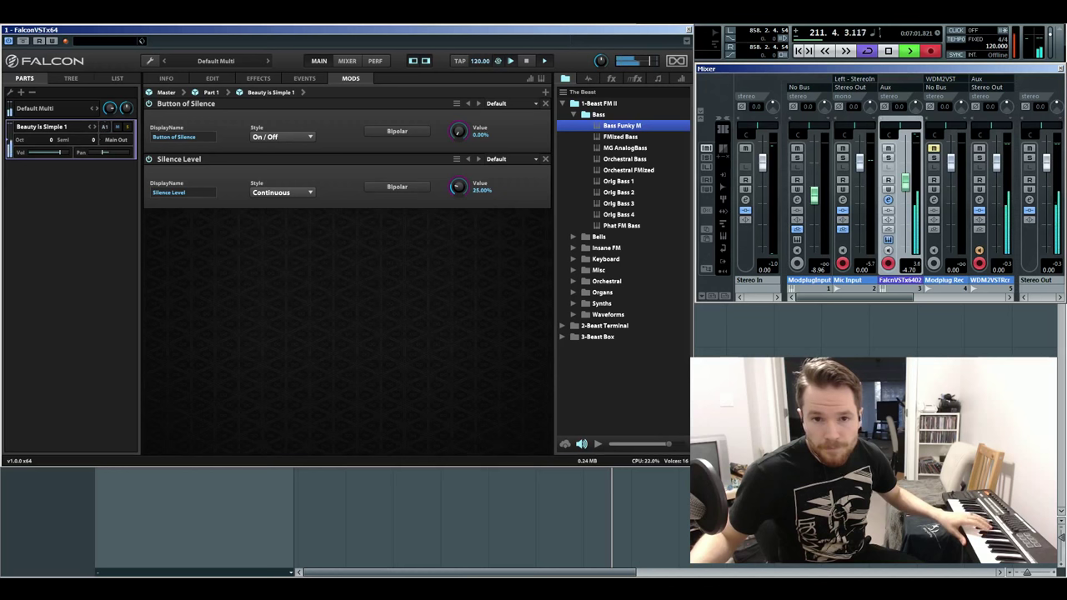
{"action": "left_click", "coordinate": [95, 127]}
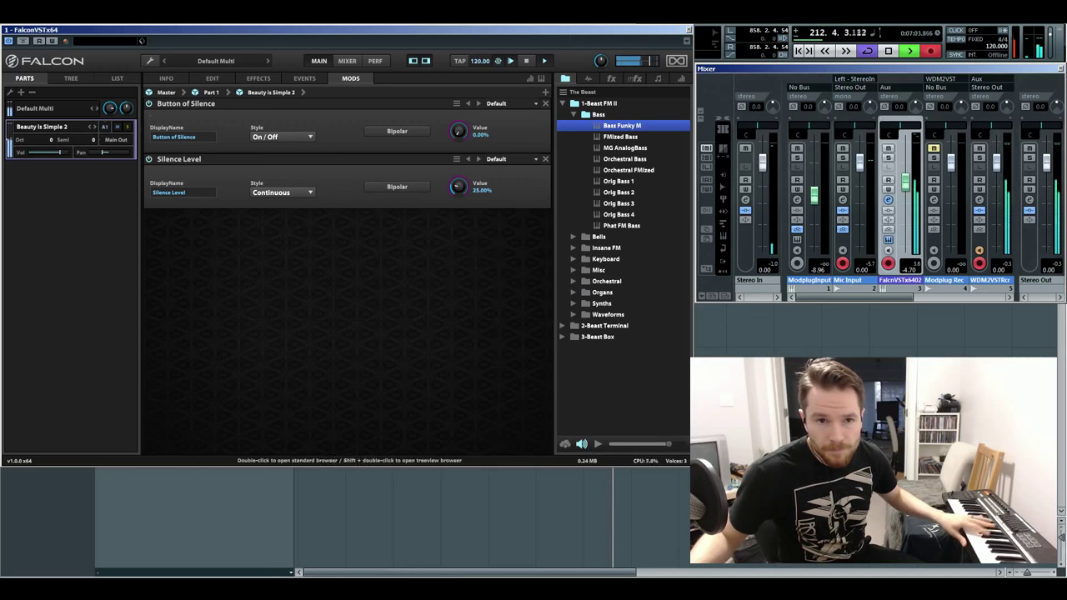
Load the Odd Even Synth pad program and step on through Pad Generic to Pad Visor, auditioning each.
{"action": "double_click", "coordinate": [50, 126]}
{"action": "double_click", "coordinate": [387, 205]}
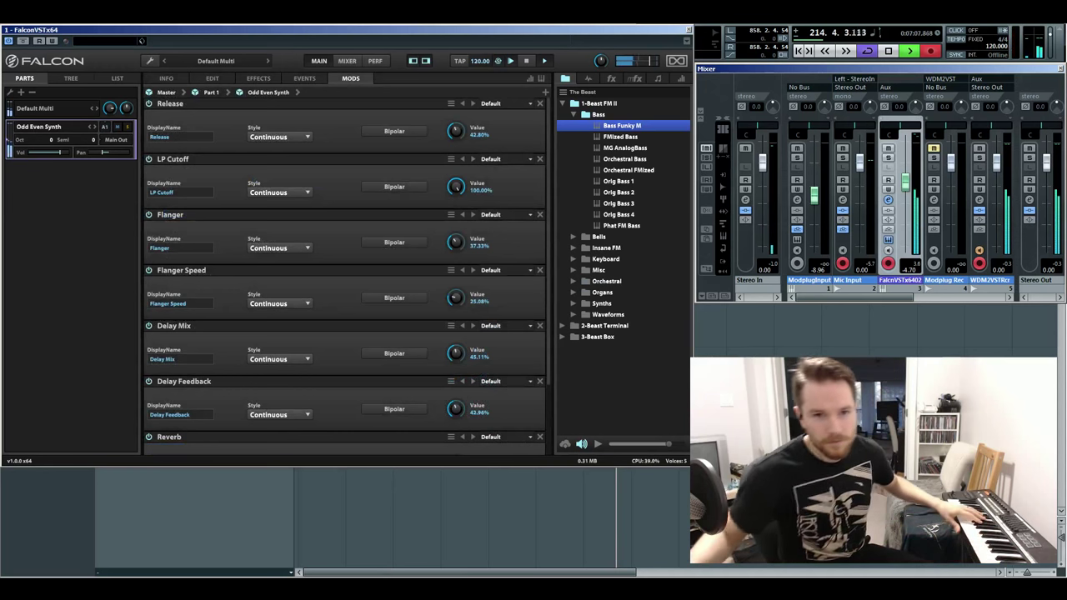
{"action": "left_click", "coordinate": [95, 127]}
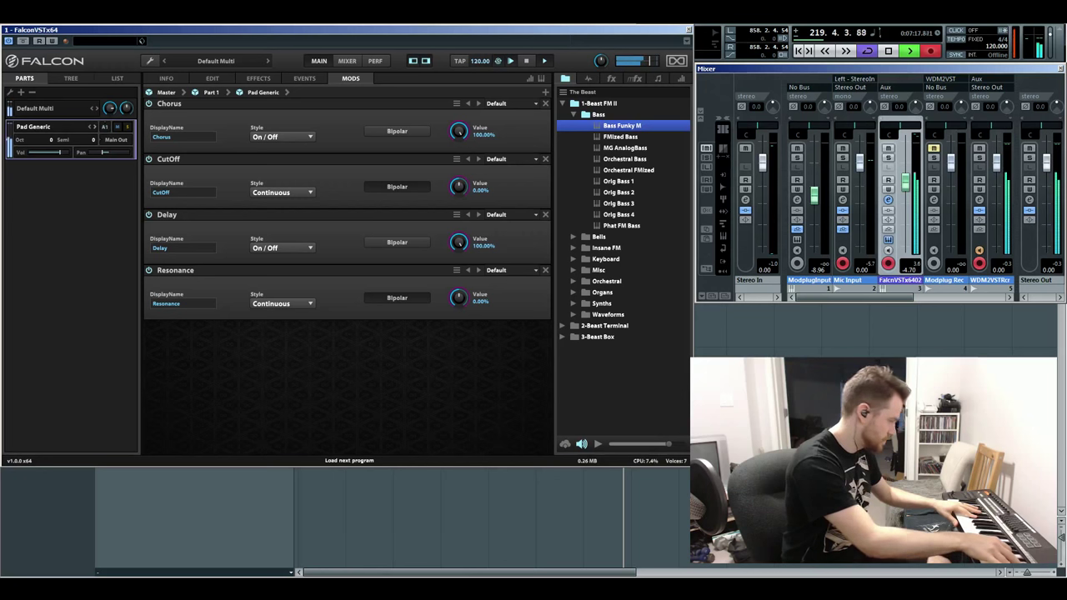
{"action": "left_click", "coordinate": [95, 127]}
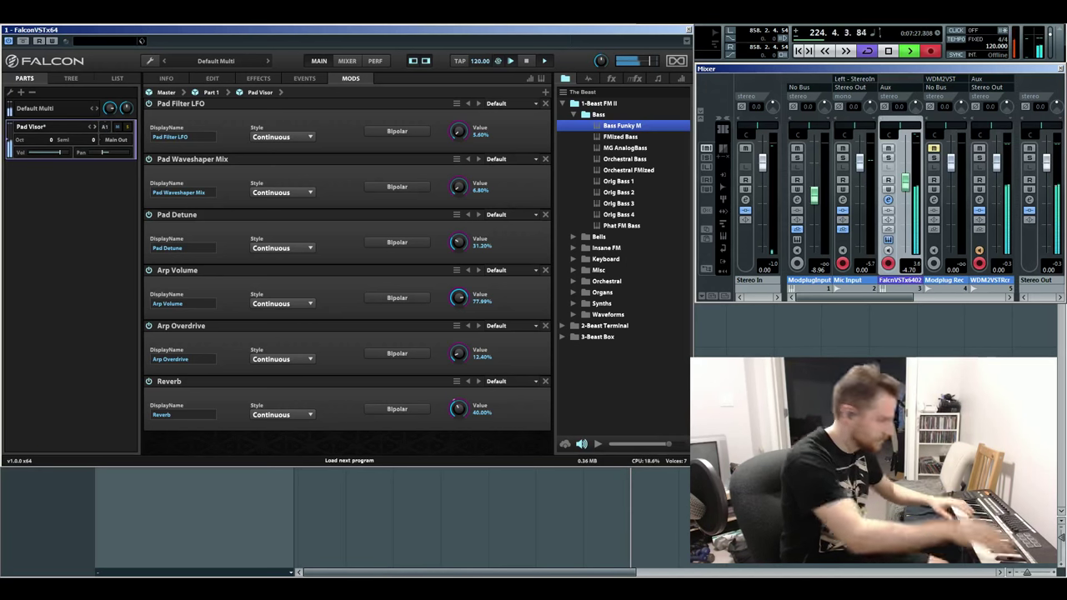
Leave Pad Visor without saving its modifications and audition the following pads Philadelphia, PPG Dream and Purity Scanner.
{"action": "key", "text": "Return"}
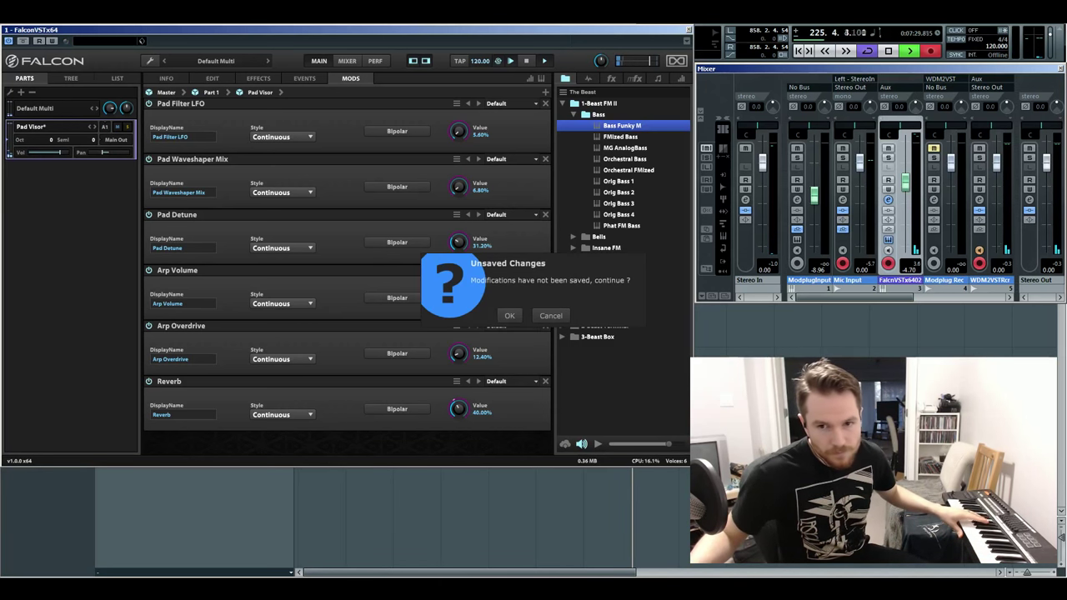
{"action": "key", "text": "Return"}
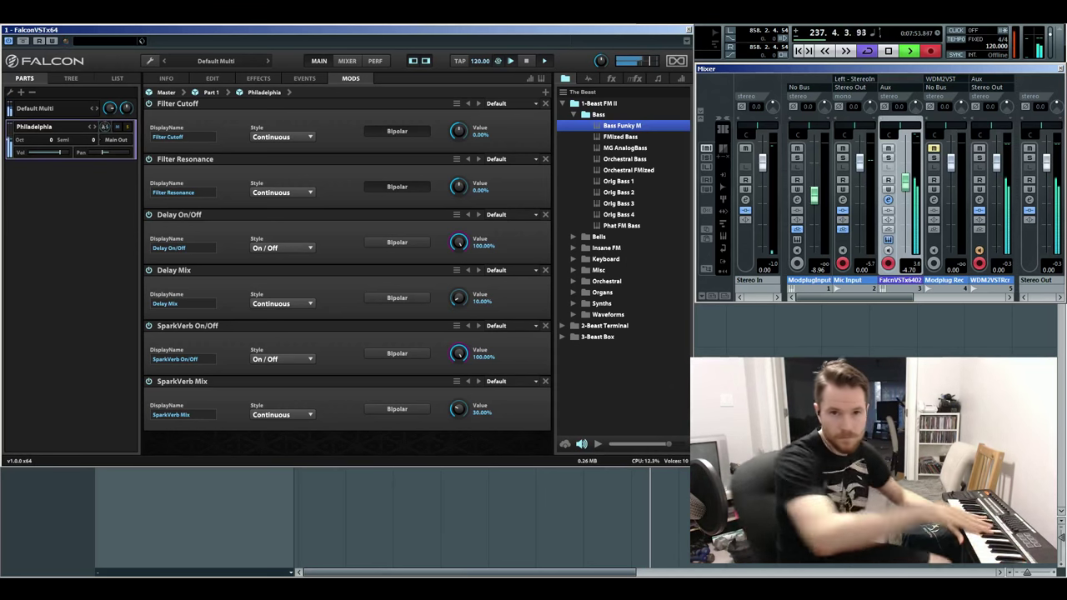
{"action": "left_click", "coordinate": [94, 126]}
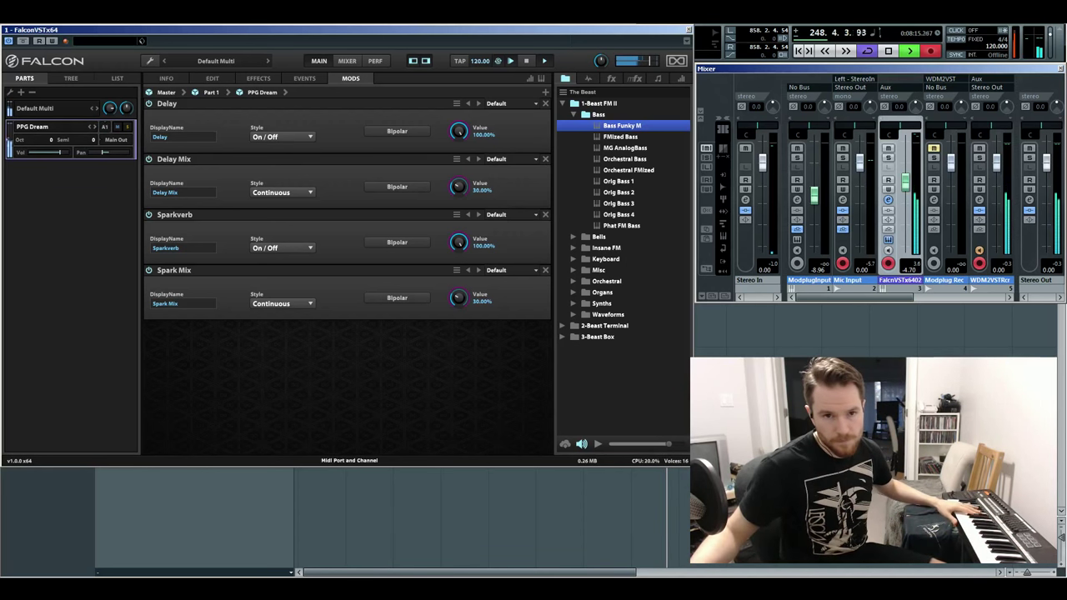
{"action": "left_click", "coordinate": [97, 126]}
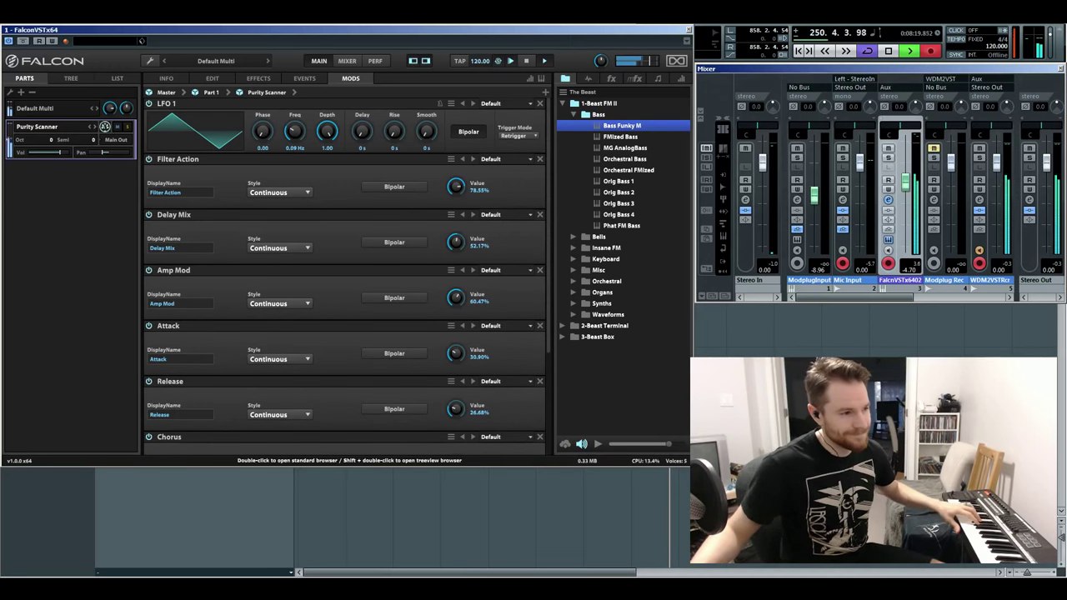
Load the Lead Brass Soft program from the Leads category of the Falcon Factory soundbank.
{"action": "double_click", "coordinate": [50, 126]}
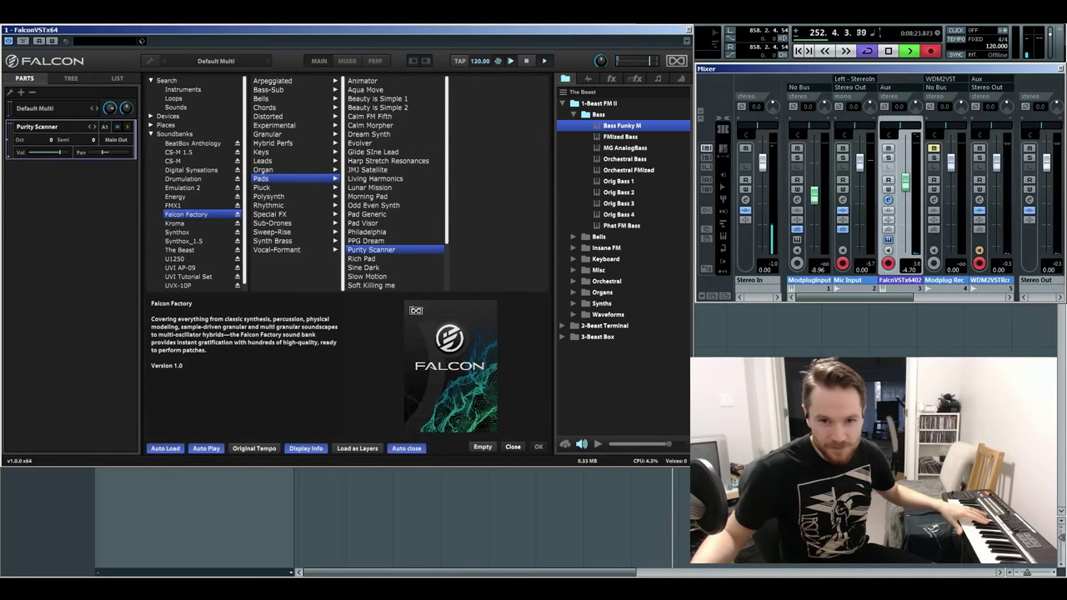
{"action": "left_click", "coordinate": [262, 160]}
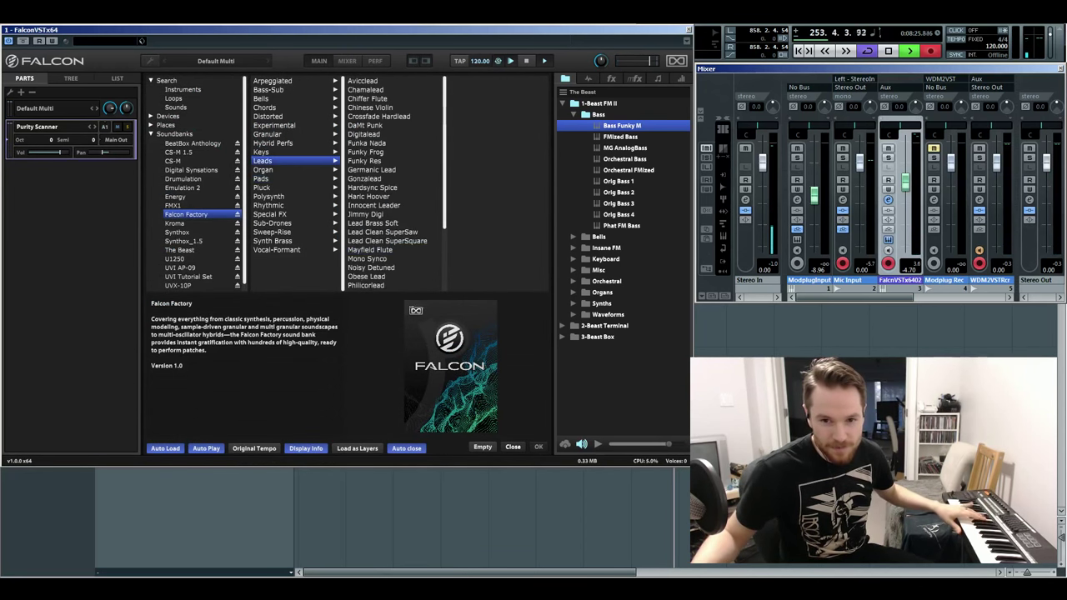
{"action": "double_click", "coordinate": [375, 224]}
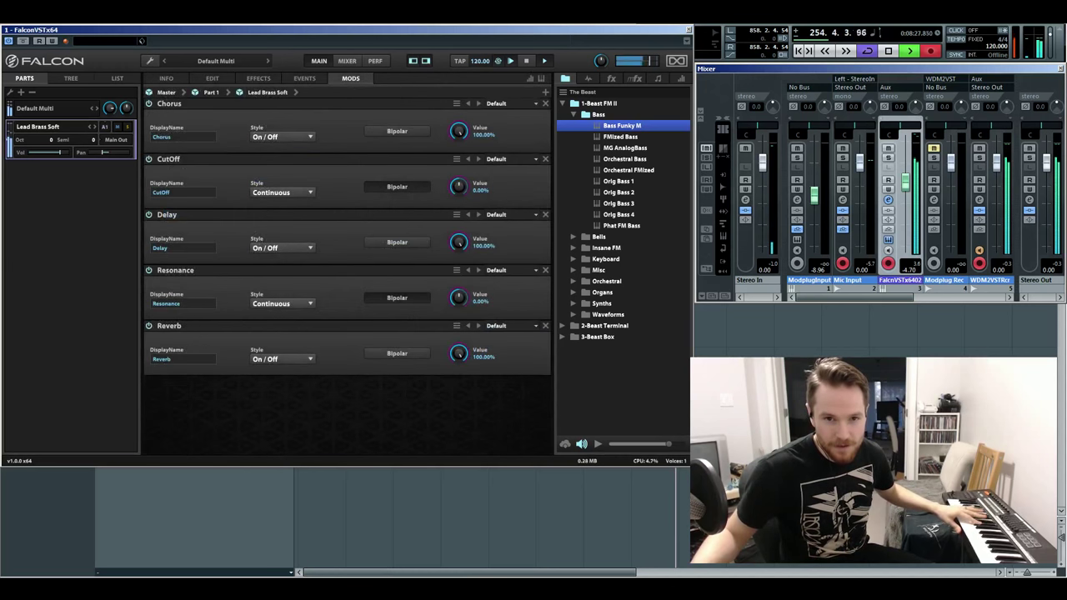